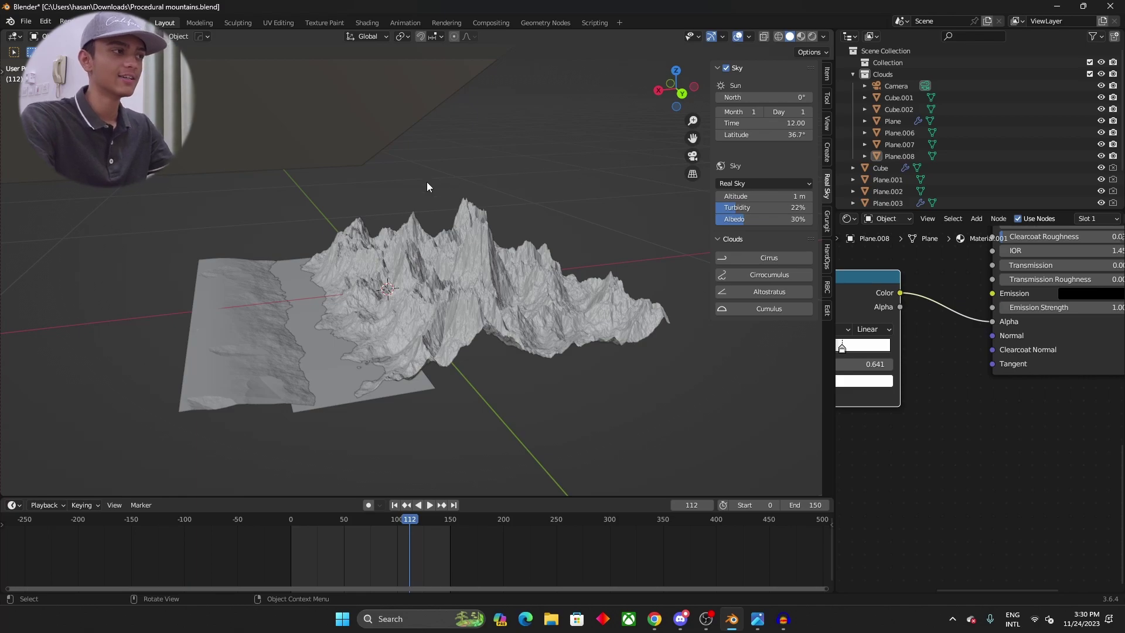
- Switch the viewport to Rendered shading and view the mountain terrain from its shoreline side
{"action": "scroll", "coordinate": [329, 174], "scroll_direction": "down", "scroll_amount": 3}
{"action": "middle_click_drag", "start_coordinate": [339, 175], "coordinate": [379, 186]}
{"action": "scroll", "coordinate": [379, 186], "scroll_direction": "up", "scroll_amount": 3}
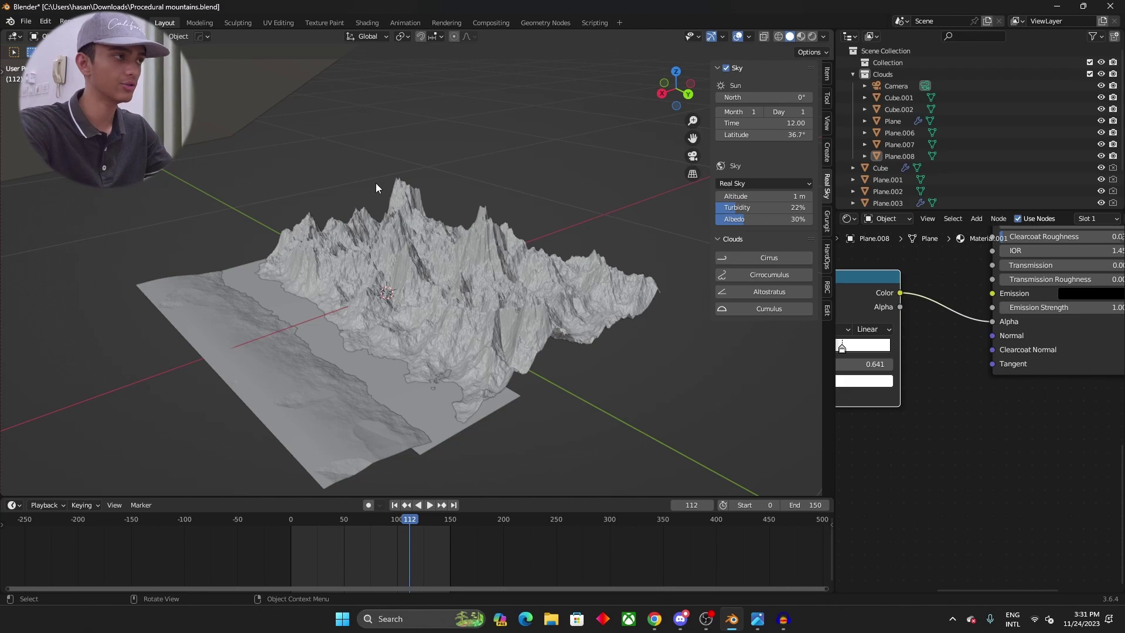
{"action": "key", "text": "z"}
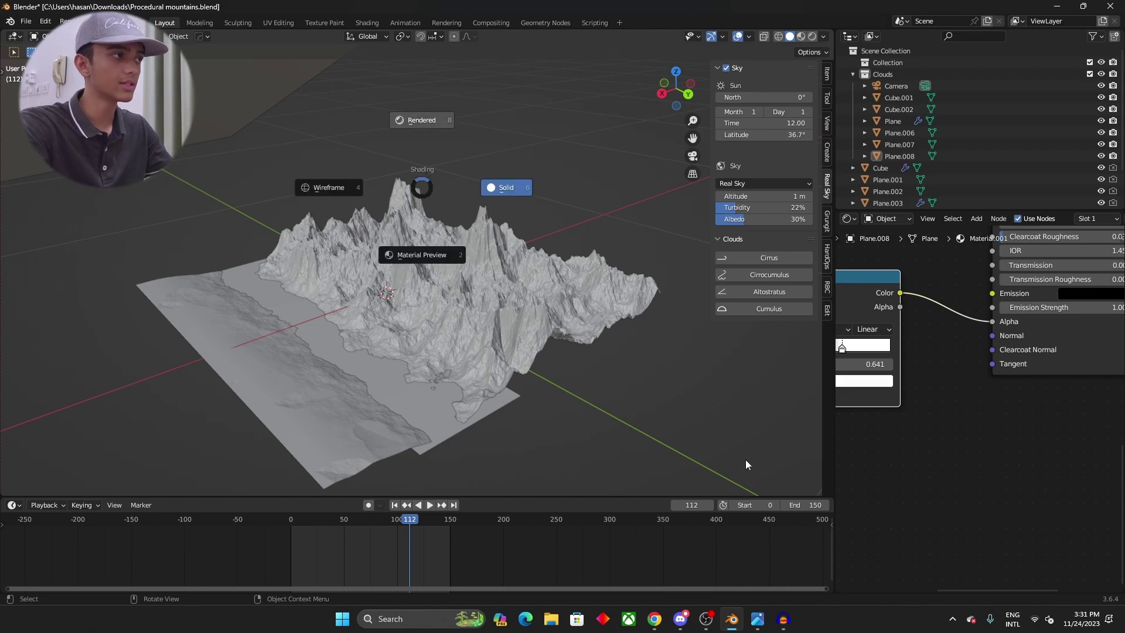
{"action": "key", "text": "8"}
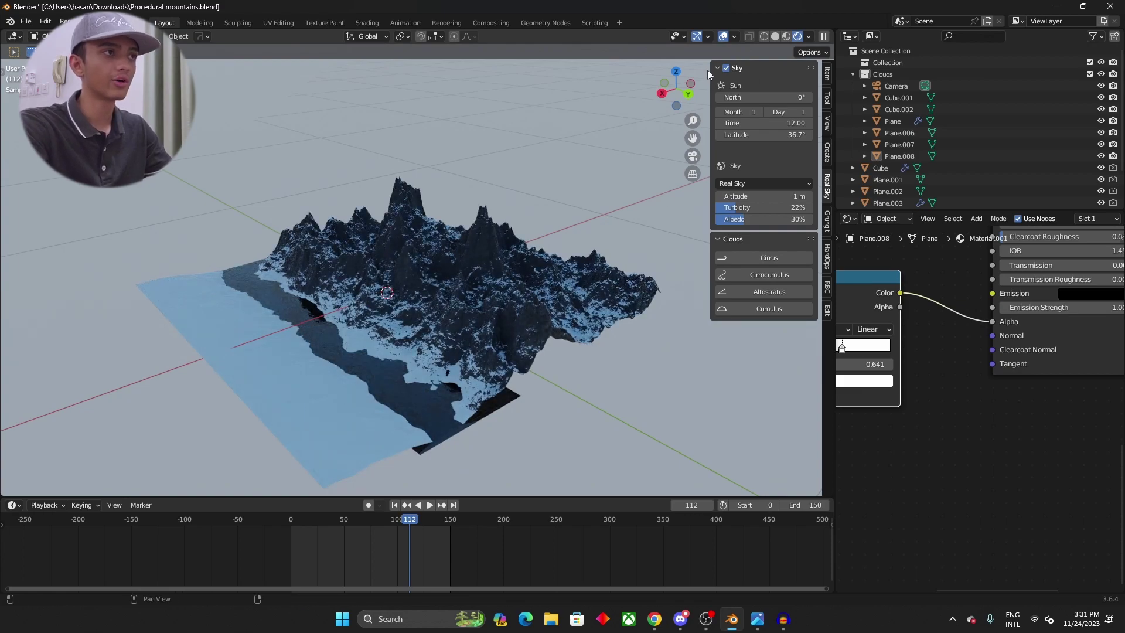
{"action": "middle_click_drag", "start_coordinate": [656, 193], "coordinate": [592, 208]}
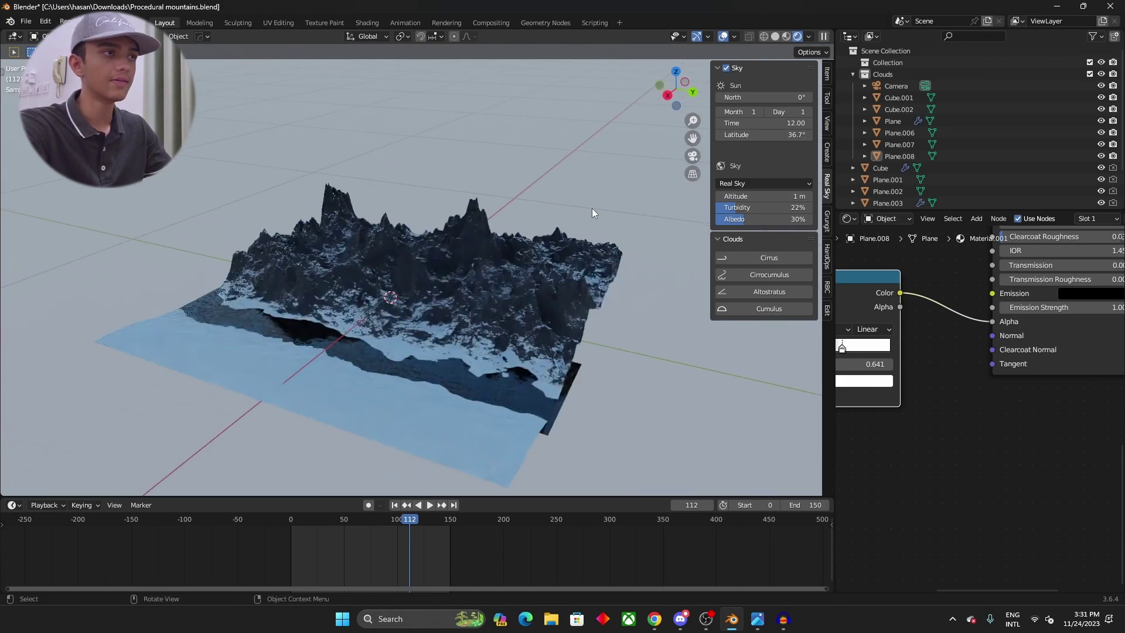
{"action": "middle_click_drag", "start_coordinate": [644, 176], "coordinate": [577, 207]}
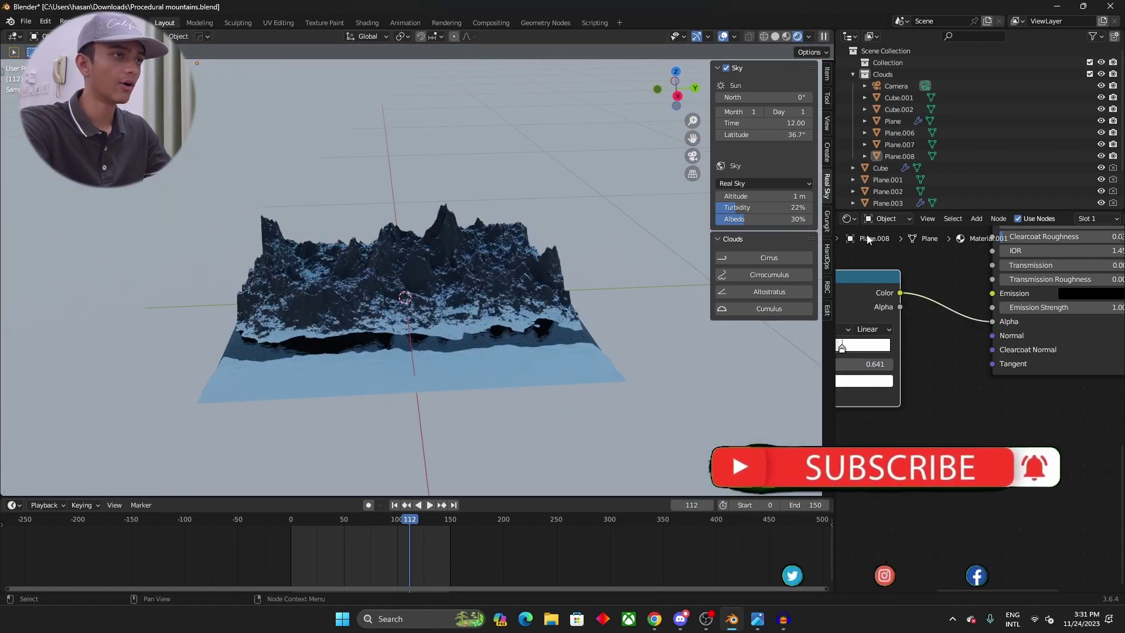
- Enable the Transparent film option in the render properties and view the scene through the camera
{"action": "left_click", "coordinate": [847, 217]}
{"action": "left_click", "coordinate": [774, 264]}
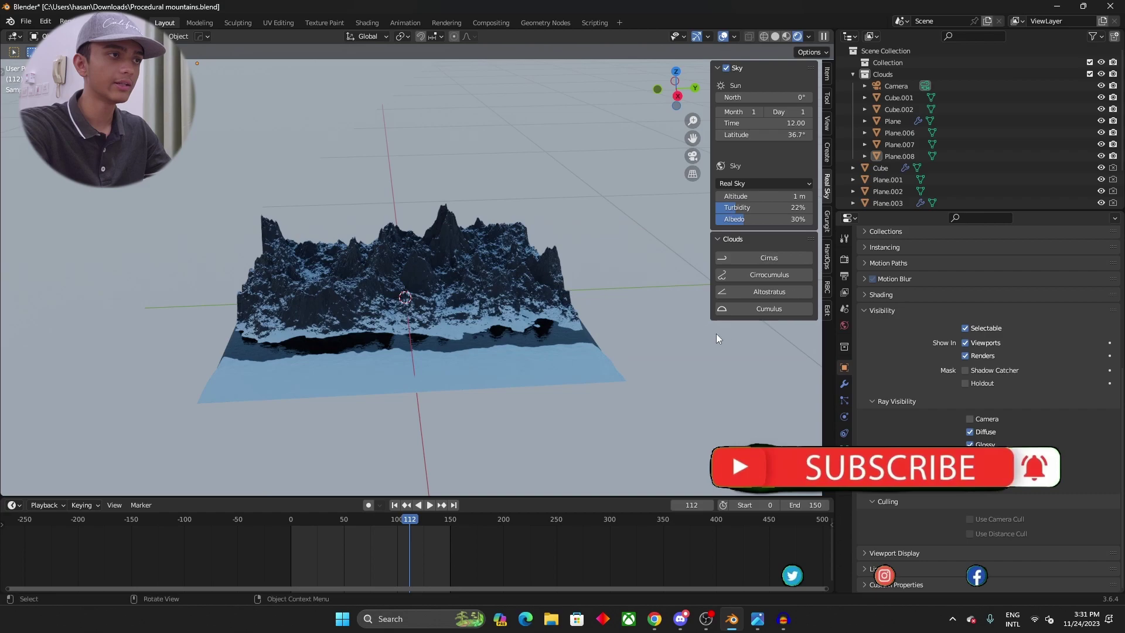
{"action": "left_click", "coordinate": [843, 261]}
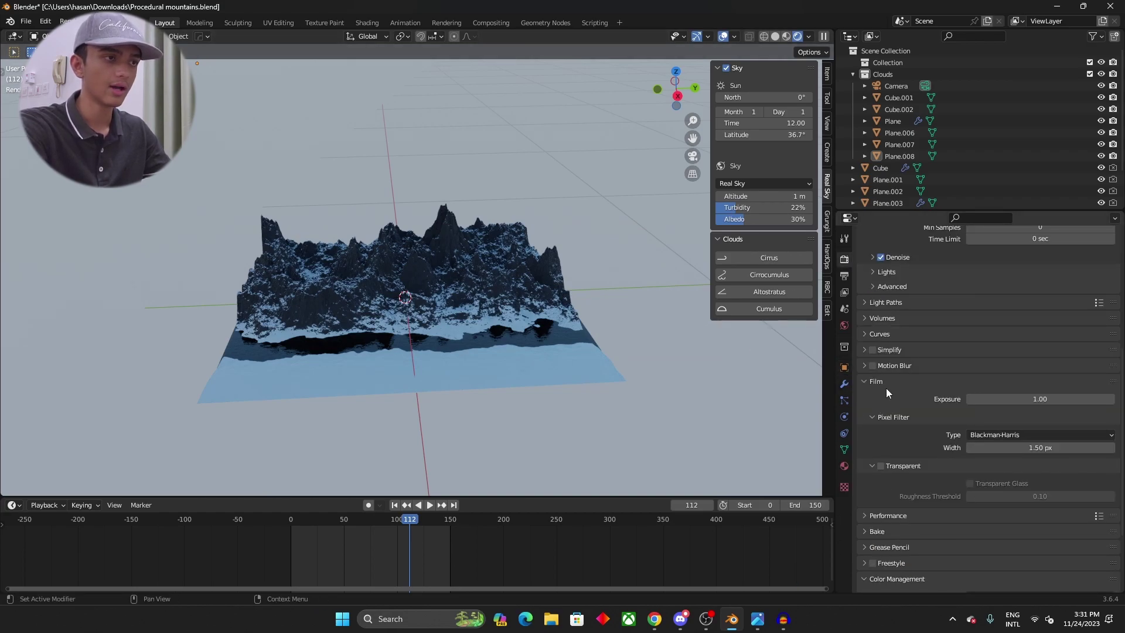
{"action": "left_click", "coordinate": [881, 466]}
{"action": "key", "text": "KP_0"}
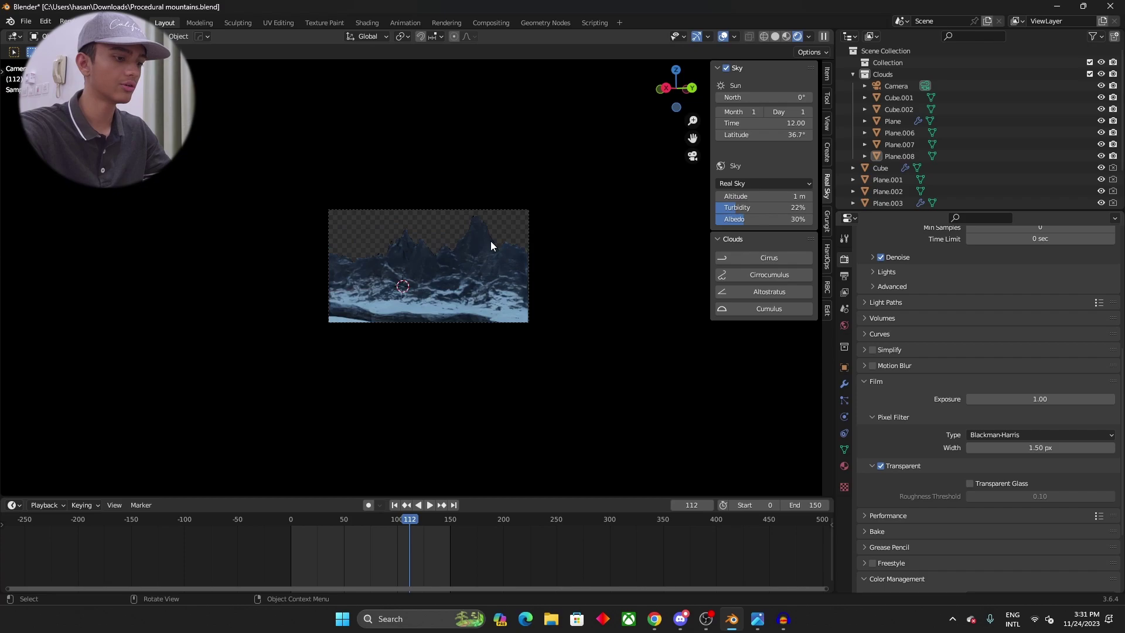
{"action": "scroll", "coordinate": [512, 235], "scroll_direction": "up", "scroll_amount": 5}
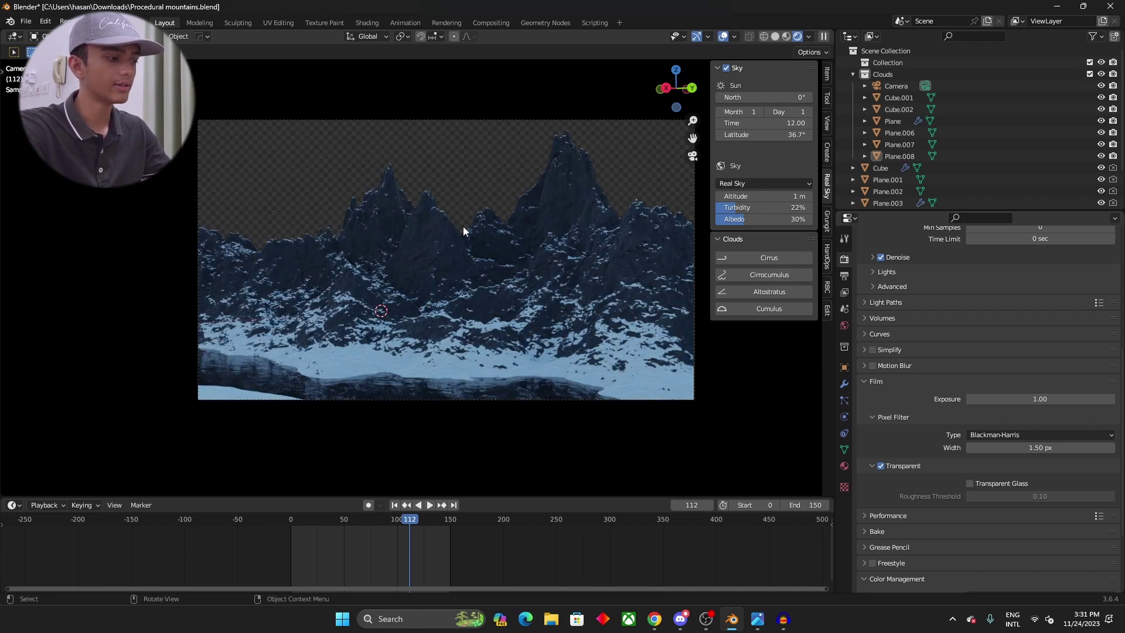
{"action": "scroll", "coordinate": [475, 210], "scroll_direction": "down", "scroll_amount": 2}
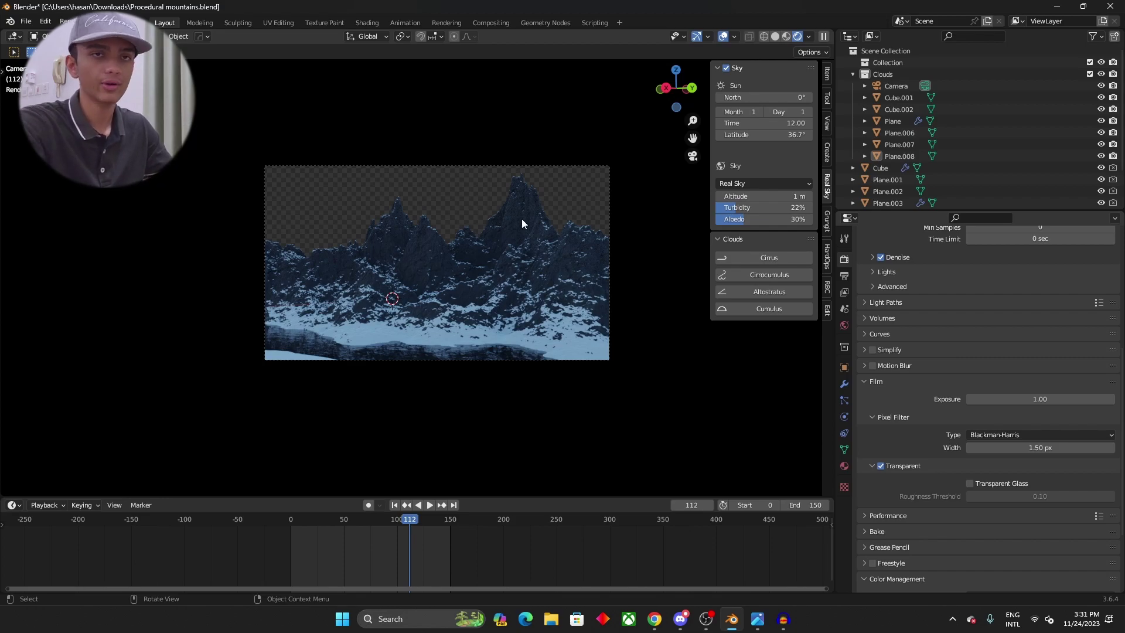
- Select the water plane beside the mountains and display its material nodes in a widened Shader Editor
{"action": "middle_click_drag", "start_coordinate": [521, 219], "coordinate": [376, 265]}
{"action": "scroll", "coordinate": [387, 261], "scroll_direction": "up", "scroll_amount": 5}
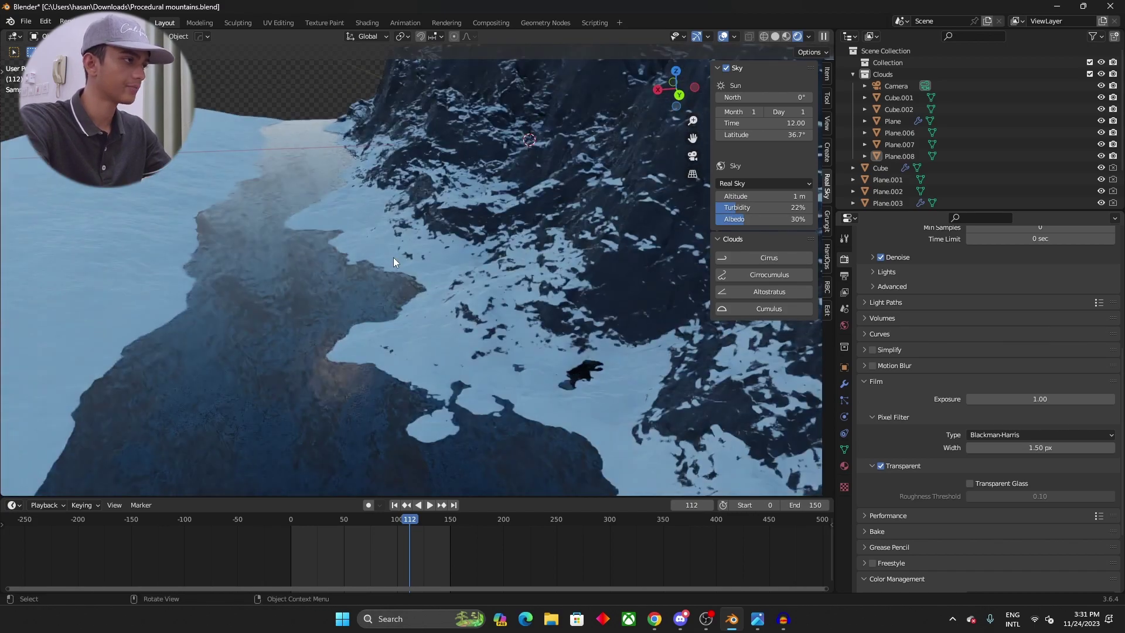
{"action": "left_click", "coordinate": [261, 385]}
{"action": "left_click", "coordinate": [848, 218]}
{"action": "left_click", "coordinate": [558, 346]}
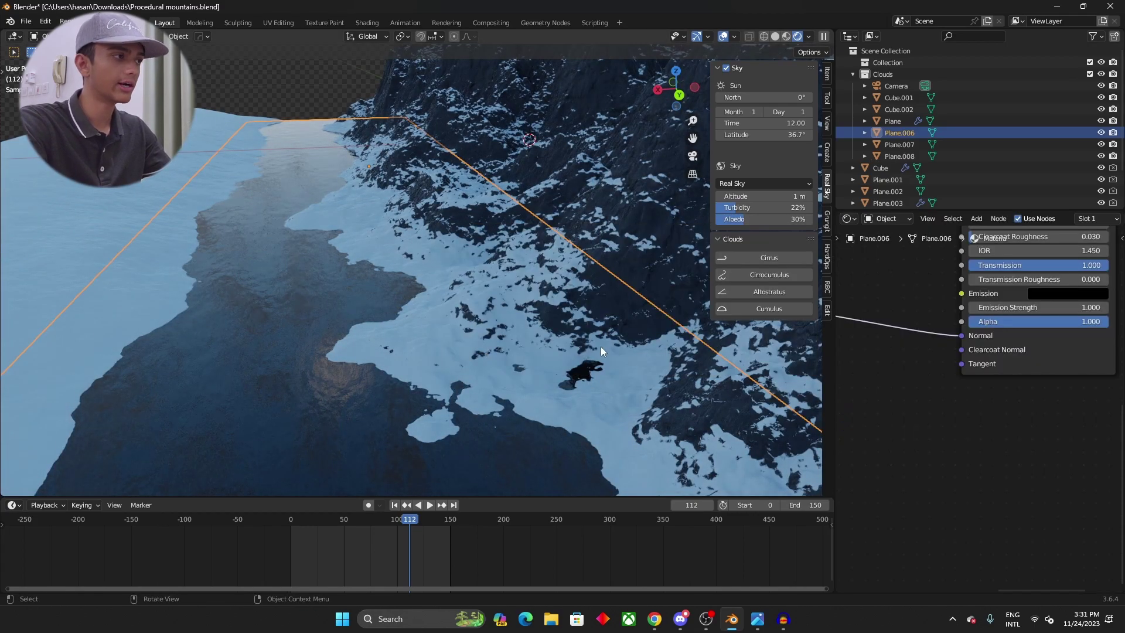
{"action": "middle_click_drag", "start_coordinate": [880, 338], "coordinate": [838, 328]}
{"action": "left_click_drag", "start_coordinate": [836, 309], "coordinate": [739, 308]}
{"action": "scroll", "coordinate": [881, 356], "scroll_direction": "up", "scroll_amount": 4}
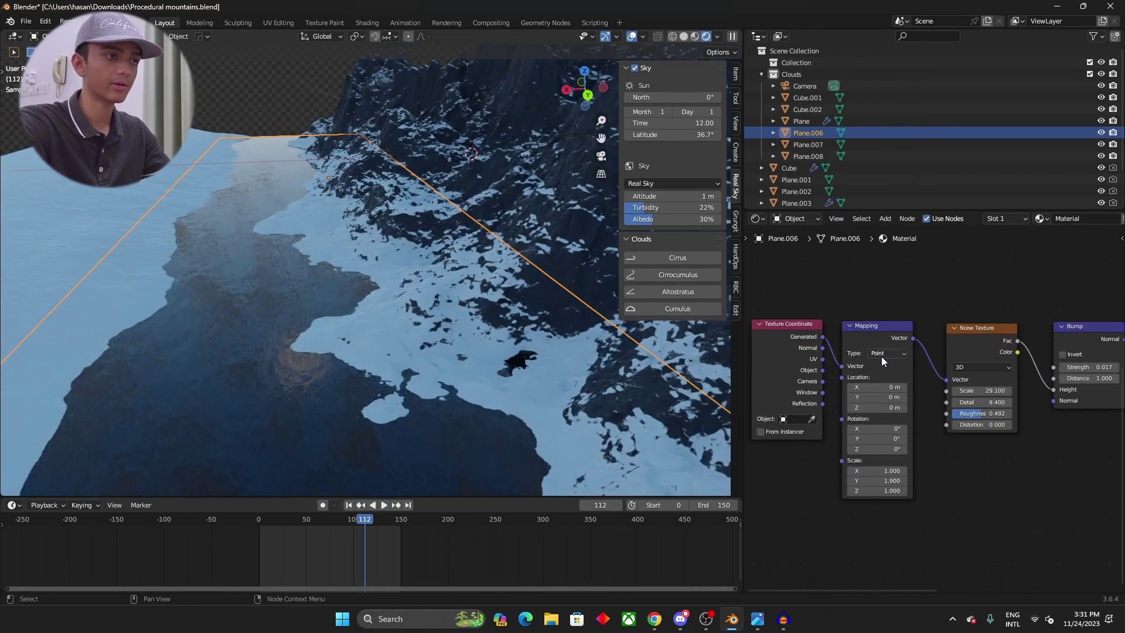
- Inspect the Texture Coordinate, Mapping, Noise Texture and Bump nodes of the water material
{"action": "left_click_drag", "start_coordinate": [1007, 414], "coordinate": [947, 330]}
{"action": "scroll", "coordinate": [955, 316], "scroll_direction": "down", "scroll_amount": 4}
{"action": "middle_click_drag", "start_coordinate": [964, 312], "coordinate": [909, 345]}
{"action": "scroll", "coordinate": [954, 343], "scroll_direction": "up", "scroll_amount": 1}
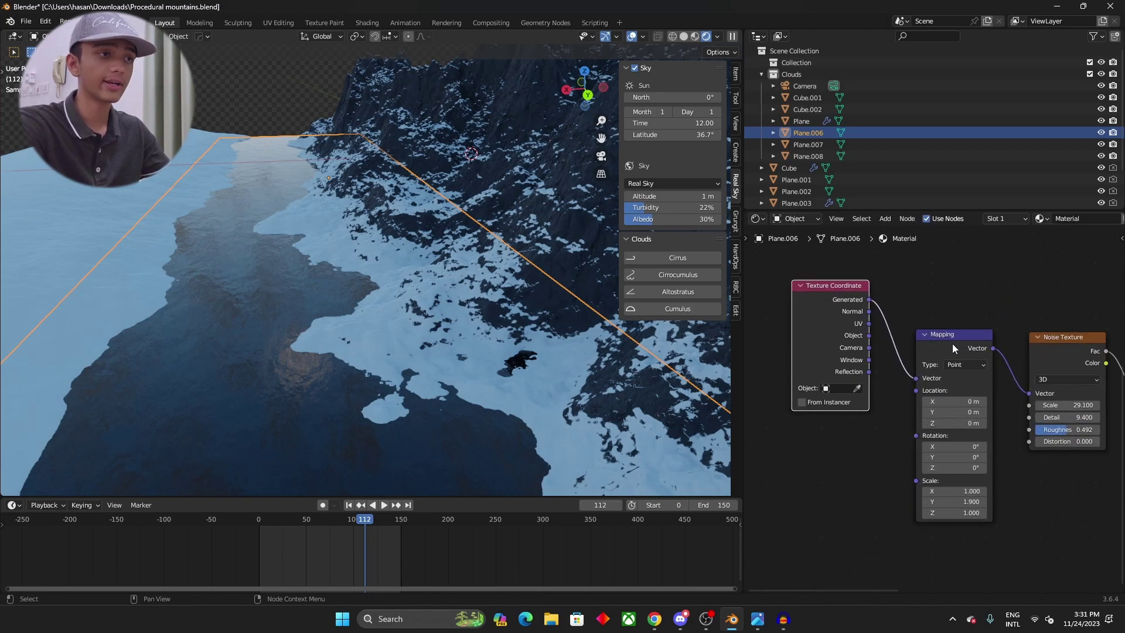
{"action": "mouse_move", "coordinate": [951, 343]}
{"action": "left_mouse_down"}
{"action": "mouse_move", "coordinate": [958, 328]}
{"action": "mouse_move", "coordinate": [945, 335]}
{"action": "left_mouse_up"}
{"action": "middle_click_drag", "start_coordinate": [989, 343], "coordinate": [842, 331]}
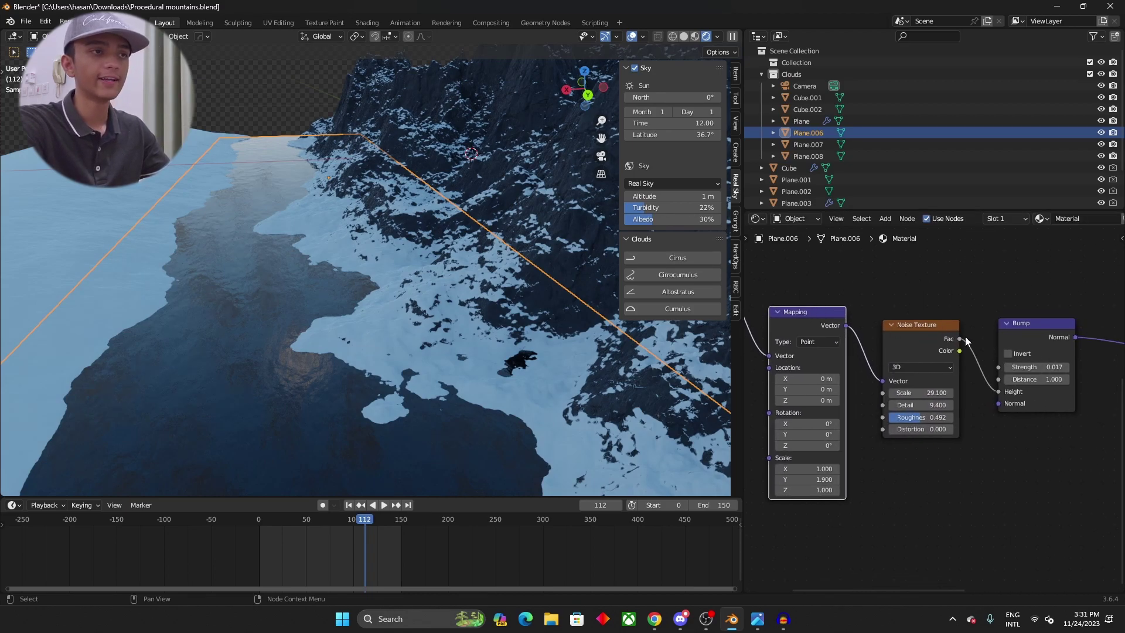
{"action": "left_click_drag", "start_coordinate": [910, 342], "coordinate": [920, 329]}
{"action": "middle_click_drag", "start_coordinate": [1080, 371], "coordinate": [987, 389]}
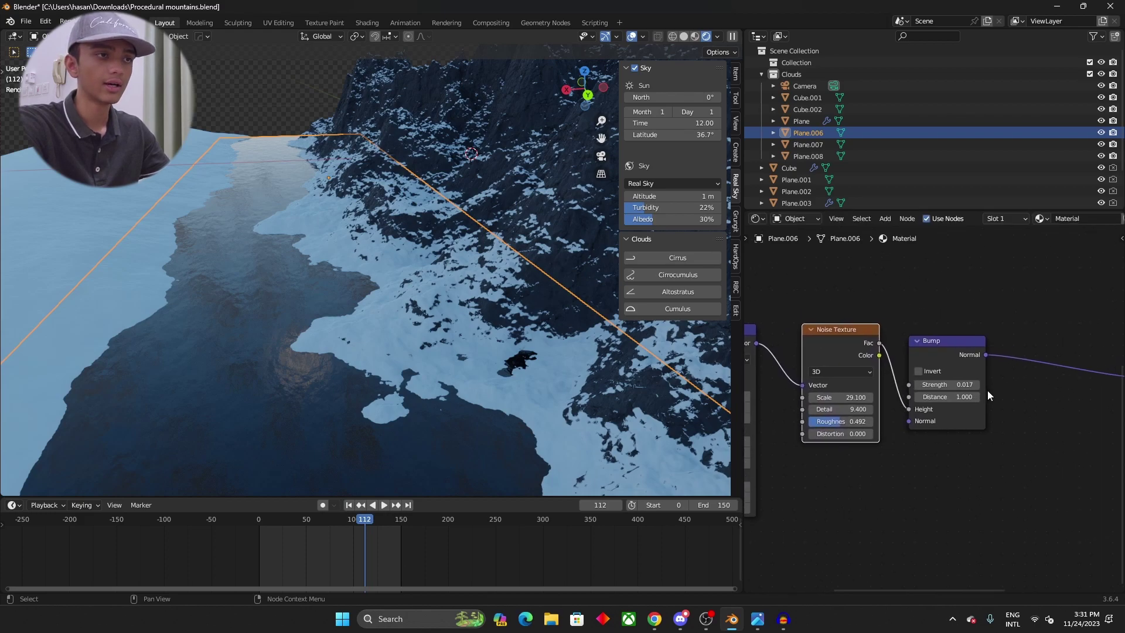
{"action": "scroll", "coordinate": [986, 388], "scroll_direction": "up", "scroll_amount": 3}
{"action": "mouse_move", "coordinate": [960, 366]}
{"action": "left_mouse_down"}
{"action": "mouse_move", "coordinate": [953, 327]}
{"action": "mouse_move", "coordinate": [969, 355]}
{"action": "left_mouse_up"}
- Examine the Principled BSDF node of the water material and its Base Color
{"action": "scroll", "coordinate": [967, 363], "scroll_direction": "down", "scroll_amount": 2}
{"action": "middle_click_drag", "start_coordinate": [1094, 331], "coordinate": [953, 329]}
{"action": "scroll", "coordinate": [934, 326], "scroll_direction": "up", "scroll_amount": 3}
{"action": "scroll", "coordinate": [937, 381], "scroll_direction": "down", "scroll_amount": 2}
{"action": "middle_click_drag", "start_coordinate": [1025, 305], "coordinate": [982, 541]}
{"action": "mouse_move", "coordinate": [948, 398]}
{"action": "left_mouse_down"}
{"action": "mouse_move", "coordinate": [941, 432]}
{"action": "mouse_move", "coordinate": [934, 402]}
{"action": "left_mouse_up"}
{"action": "left_click_drag", "start_coordinate": [1015, 410], "coordinate": [1089, 419]}
{"action": "scroll", "coordinate": [1020, 380], "scroll_direction": "up", "scroll_amount": 3}
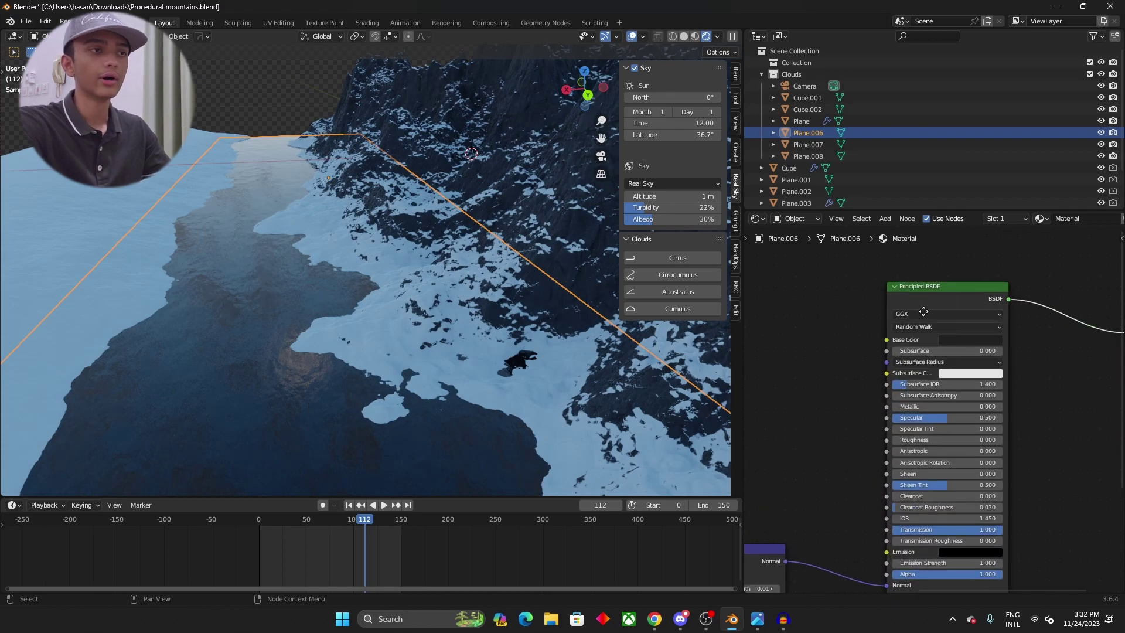
{"action": "left_click_drag", "start_coordinate": [924, 311], "coordinate": [932, 318]}
{"action": "middle_click_drag", "start_coordinate": [1026, 520], "coordinate": [1017, 439]}
{"action": "scroll", "coordinate": [961, 393], "scroll_direction": "up", "scroll_amount": 4}
{"action": "middle_click_drag", "start_coordinate": [962, 340], "coordinate": [923, 474]}
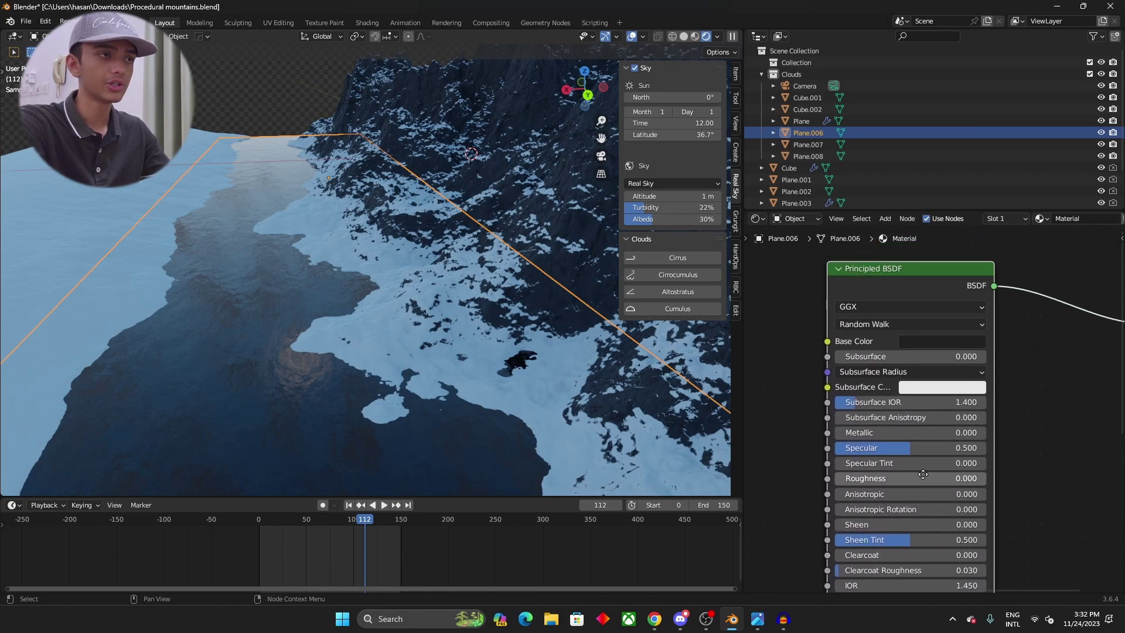
{"action": "left_click", "coordinate": [975, 341]}
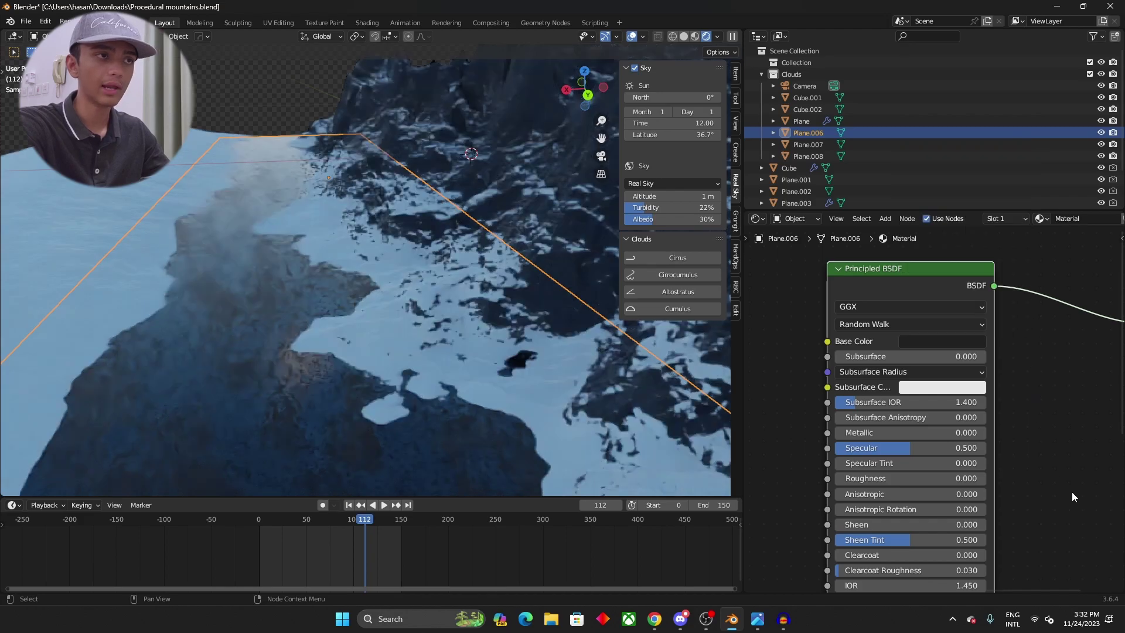
- Try the water shader's Transmission at 0.000 and restore it to 1.000
{"action": "middle_click_drag", "start_coordinate": [983, 497], "coordinate": [990, 398]}
{"action": "scroll", "coordinate": [961, 379], "scroll_direction": "up", "scroll_amount": 2}
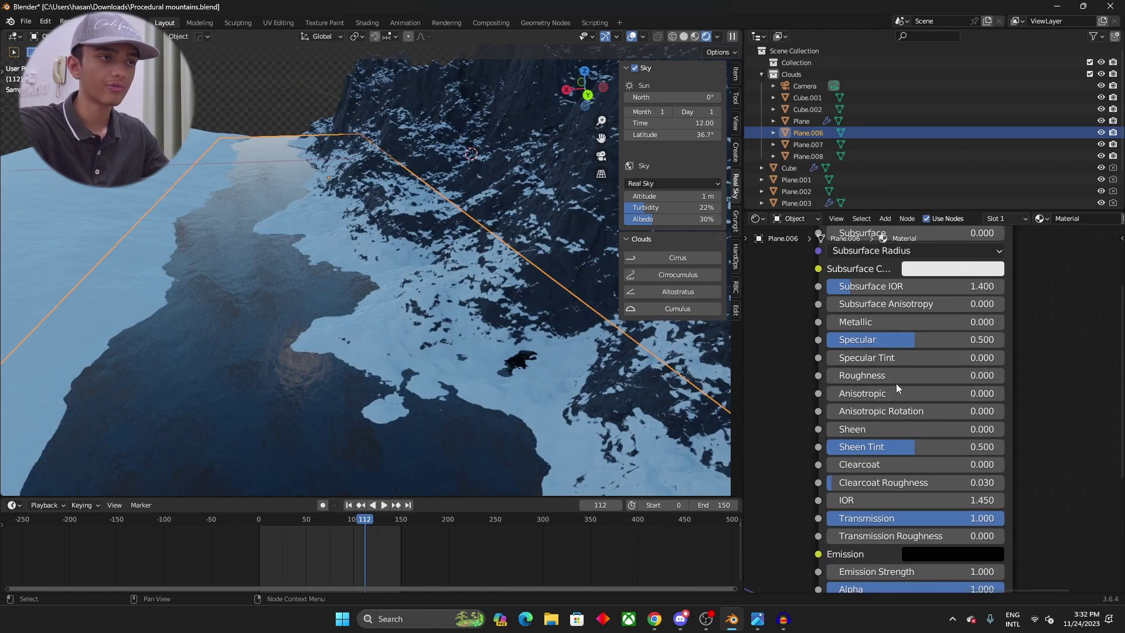
{"action": "scroll", "coordinate": [973, 488], "scroll_direction": "down", "scroll_amount": 2}
{"action": "middle_click_drag", "start_coordinate": [974, 488], "coordinate": [991, 415]}
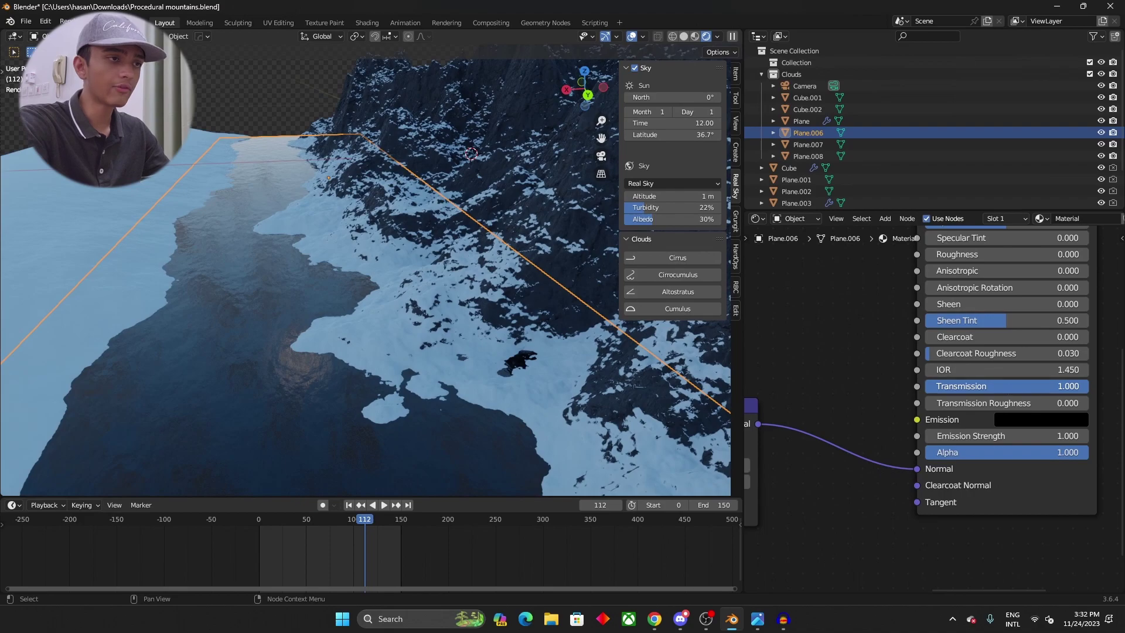
{"action": "left_click_drag", "start_coordinate": [927, 386], "coordinate": [1087, 386]}
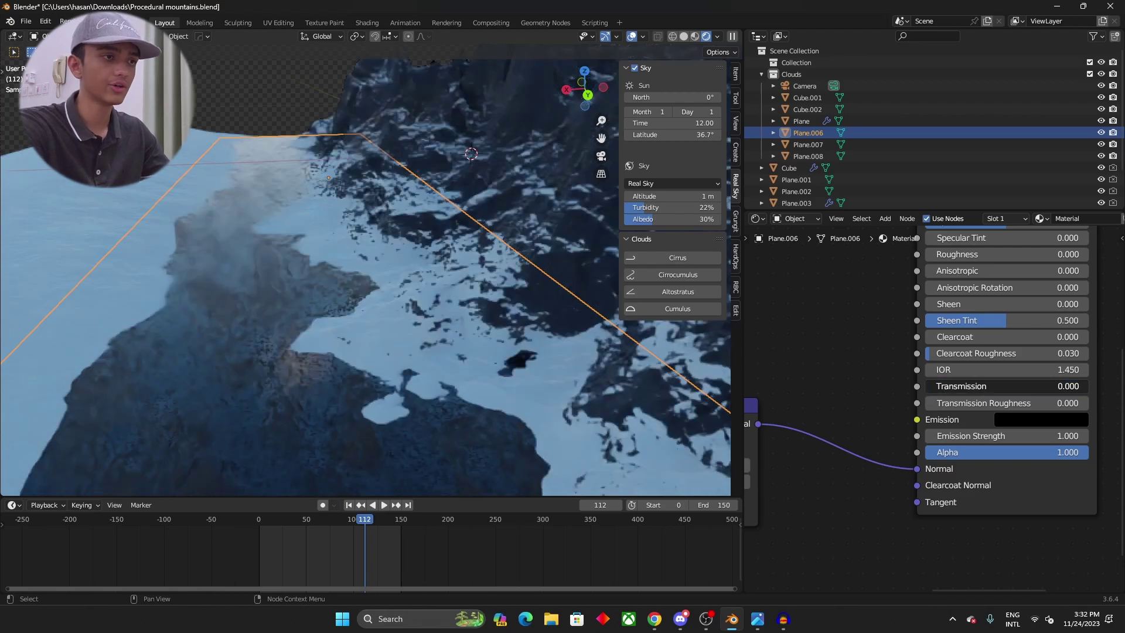
- Raise the Bump node's Strength to 1.000 and look at the waves on the water surface
{"action": "scroll", "coordinate": [886, 376], "scroll_direction": "down", "scroll_amount": 2}
{"action": "scroll", "coordinate": [885, 382], "scroll_direction": "down", "scroll_amount": 4}
{"action": "middle_click_drag", "start_coordinate": [859, 369], "coordinate": [939, 396]}
{"action": "scroll", "coordinate": [851, 357], "scroll_direction": "down", "scroll_amount": 3}
{"action": "scroll", "coordinate": [1007, 356], "scroll_direction": "up", "scroll_amount": 5}
{"action": "scroll", "coordinate": [940, 396], "scroll_direction": "up", "scroll_amount": 3}
{"action": "middle_click_drag", "start_coordinate": [977, 464], "coordinate": [877, 419]}
{"action": "middle_click_drag", "start_coordinate": [1025, 490], "coordinate": [931, 483]}
{"action": "middle_click_drag", "start_coordinate": [760, 465], "coordinate": [707, 467]}
{"action": "middle_click_drag", "start_coordinate": [981, 437], "coordinate": [949, 485]}
{"action": "scroll", "coordinate": [949, 485], "scroll_direction": "up", "scroll_amount": 6}
{"action": "mouse_move", "coordinate": [855, 398]}
{"action": "left_mouse_down"}
{"action": "mouse_move", "coordinate": [864, 410]}
{"action": "mouse_move", "coordinate": [868, 385]}
{"action": "left_mouse_up"}
{"action": "middle_click_drag", "start_coordinate": [856, 424], "coordinate": [925, 382]}
{"action": "scroll", "coordinate": [926, 381], "scroll_direction": "up", "scroll_amount": 4}
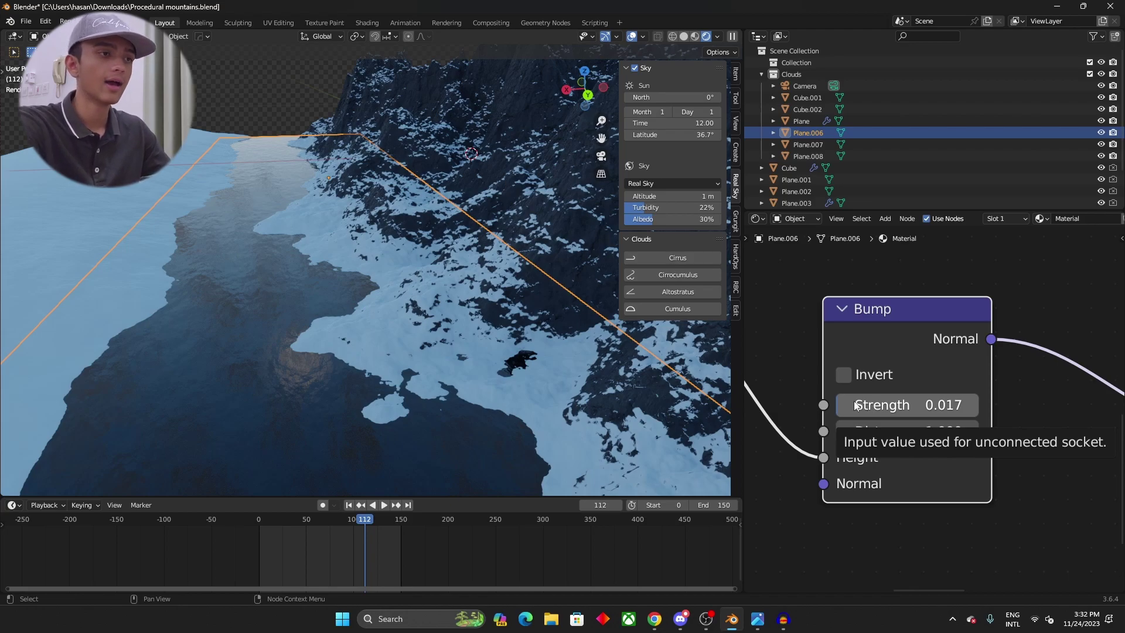
{"action": "left_click_drag", "start_coordinate": [854, 402], "coordinate": [977, 403]}
{"action": "middle_click_drag", "start_coordinate": [260, 365], "coordinate": [371, 340]}
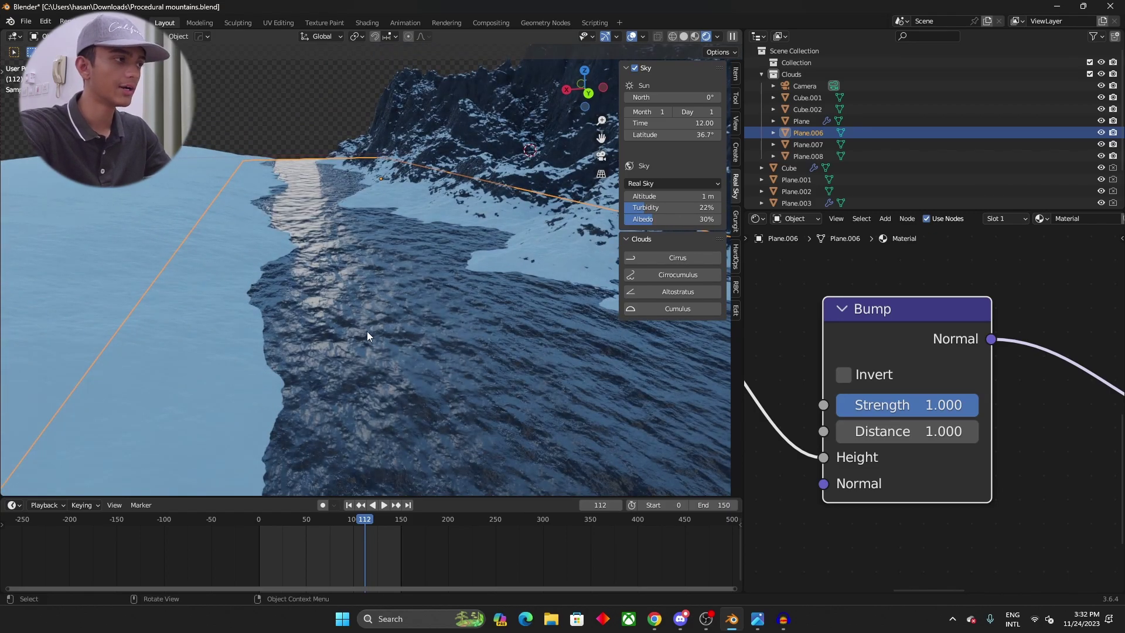
- Set the Bump node's Strength to 0.017 and hide the viewport sidebar
{"action": "left_click", "coordinate": [866, 408]}
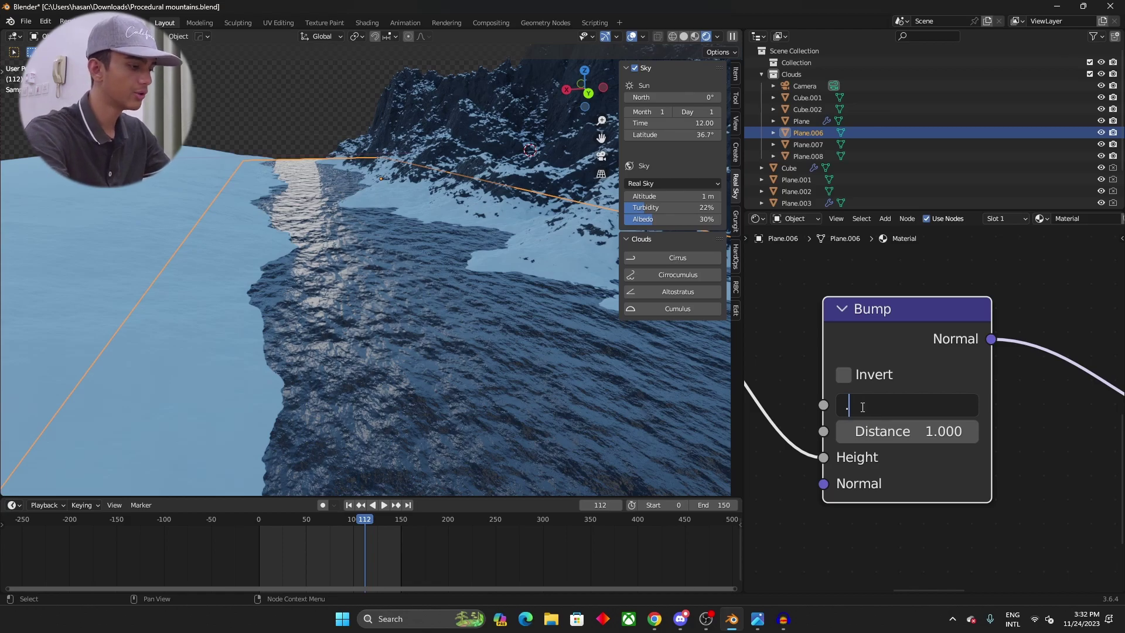
{"action": "key", "text": "Return"}
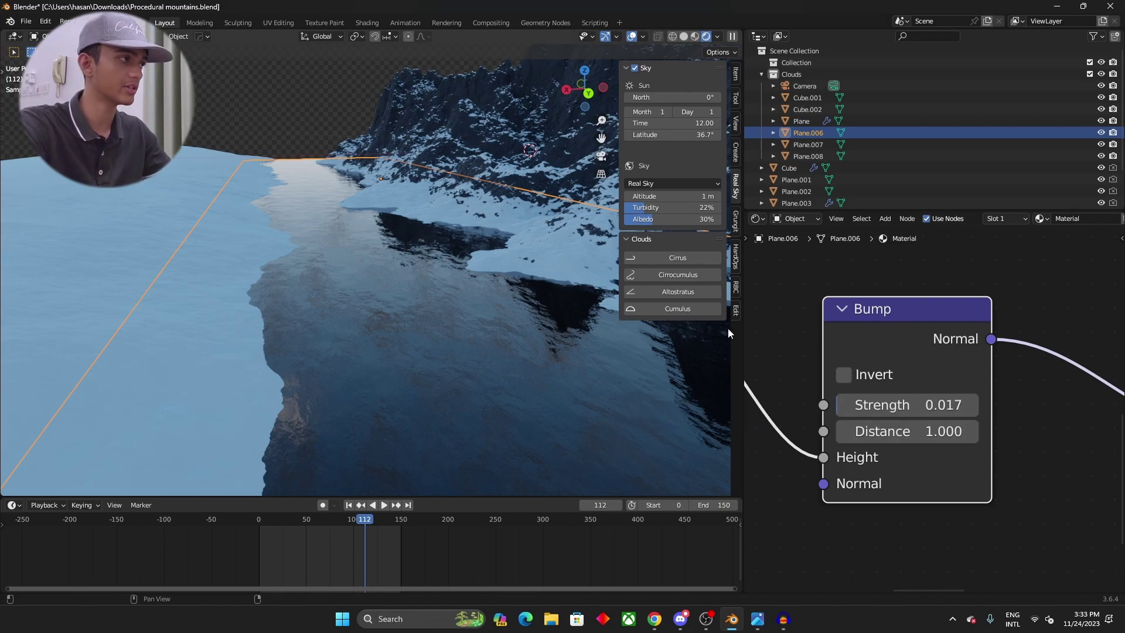
{"action": "key", "text": "n"}
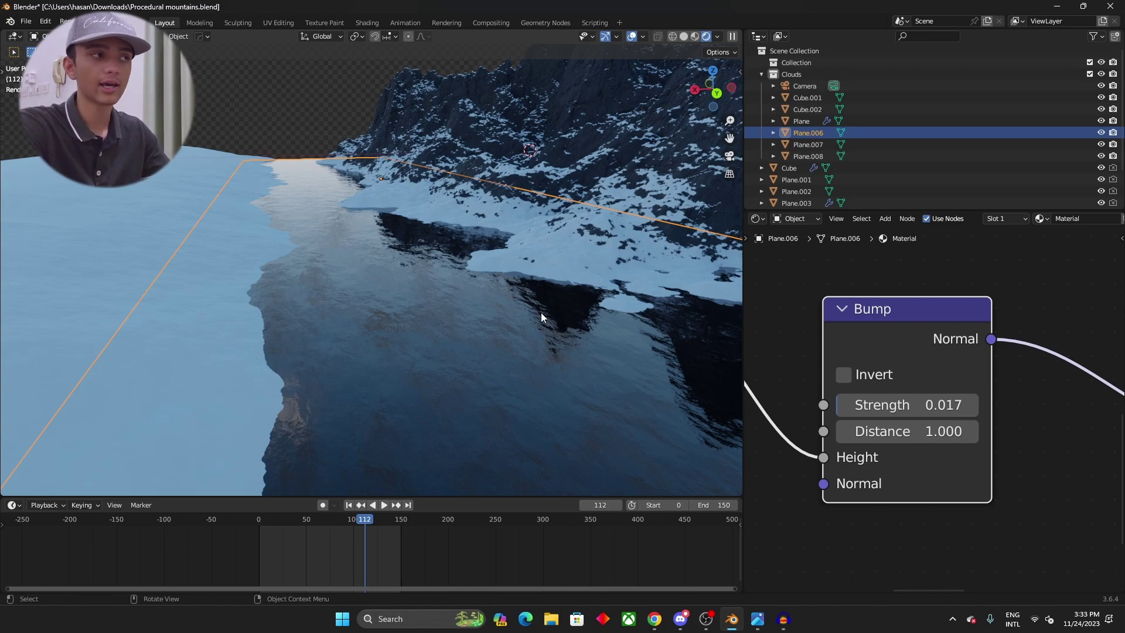
- Bring the render properties back in place of the node graph and disable the Transparent film option
{"action": "scroll", "coordinate": [547, 302], "scroll_direction": "down", "scroll_amount": 10}
{"action": "middle_click_drag", "start_coordinate": [547, 297], "coordinate": [627, 129]}
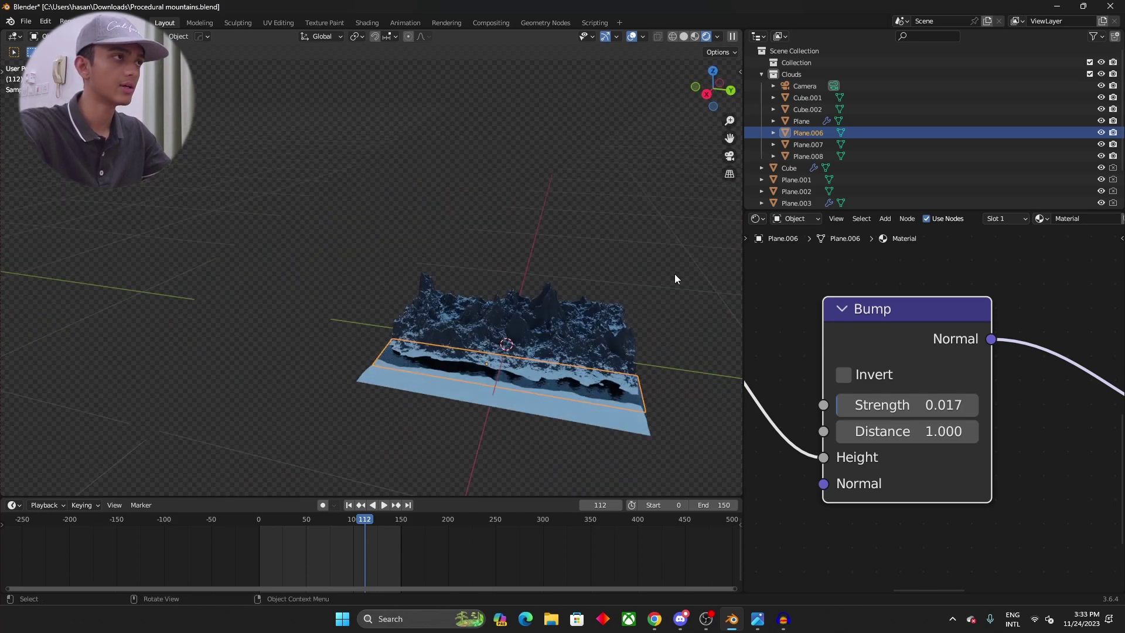
{"action": "left_click", "coordinate": [765, 219]}
{"action": "left_click", "coordinate": [744, 264]}
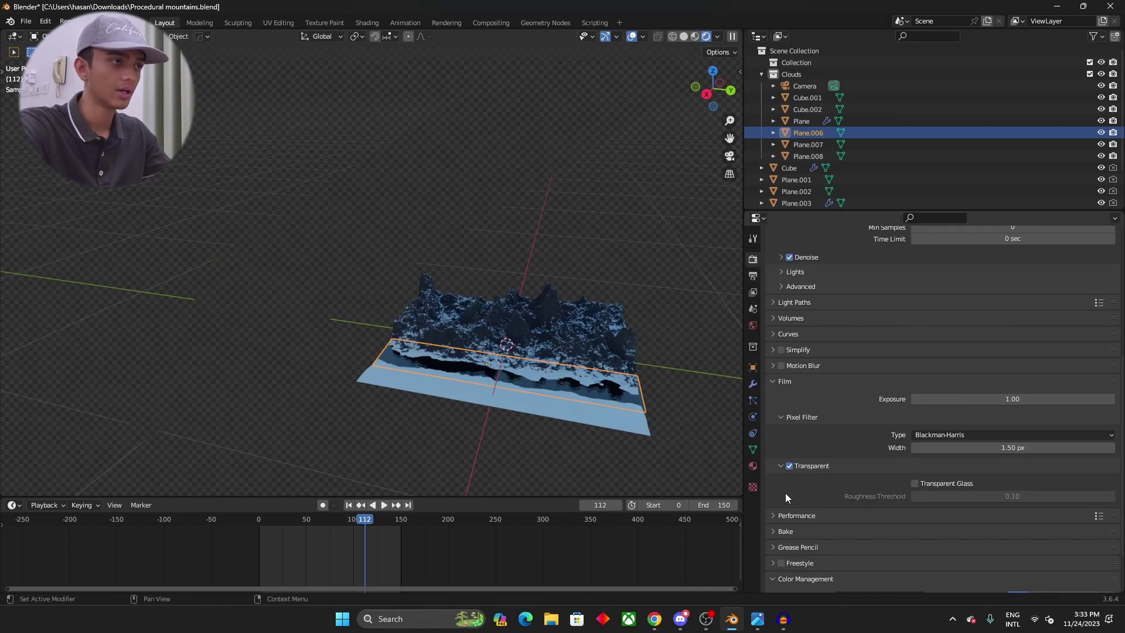
{"action": "left_click", "coordinate": [789, 466]}
- Switch the viewport to Solid shading and select the large plane hanging above the mountains
{"action": "mouse_move", "coordinate": [349, 305]}
{"action": "middle_mouse_down"}
{"action": "mouse_move", "coordinate": [458, 304]}
{"action": "mouse_move", "coordinate": [218, 290]}
{"action": "middle_mouse_up"}
{"action": "key", "text": "z"}
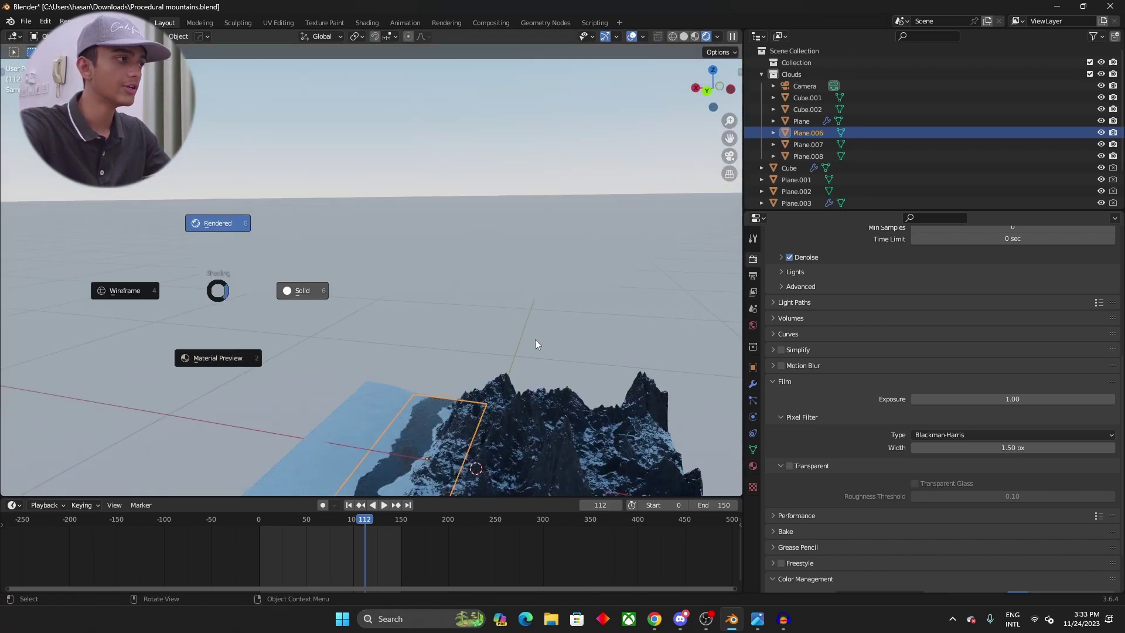
{"action": "left_click", "coordinate": [535, 344]}
{"action": "middle_click_drag", "start_coordinate": [369, 300], "coordinate": [350, 238]}
{"action": "left_click", "coordinate": [349, 238]}
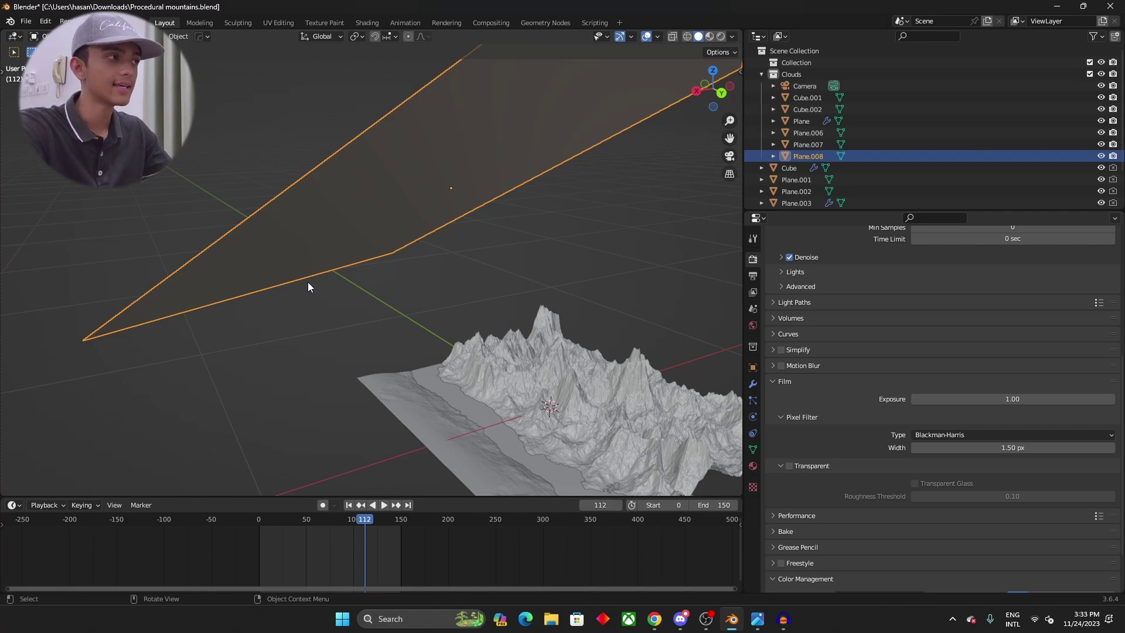
{"action": "middle_click_drag", "start_coordinate": [467, 191], "coordinate": [357, 192]}
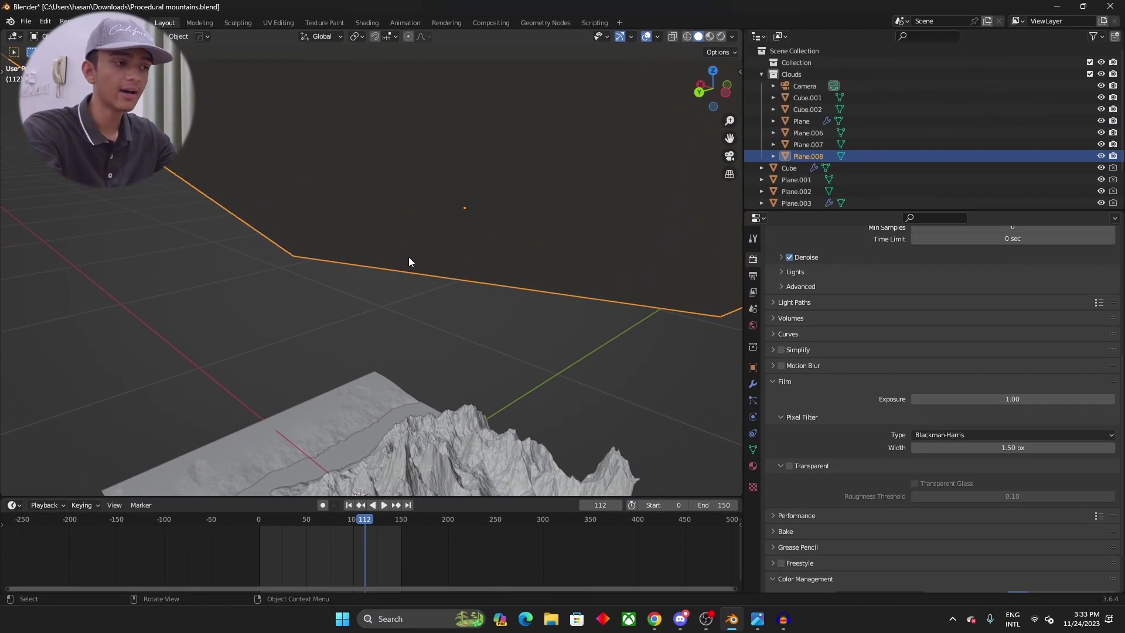
{"action": "scroll", "coordinate": [518, 234], "scroll_direction": "down", "scroll_amount": 5}
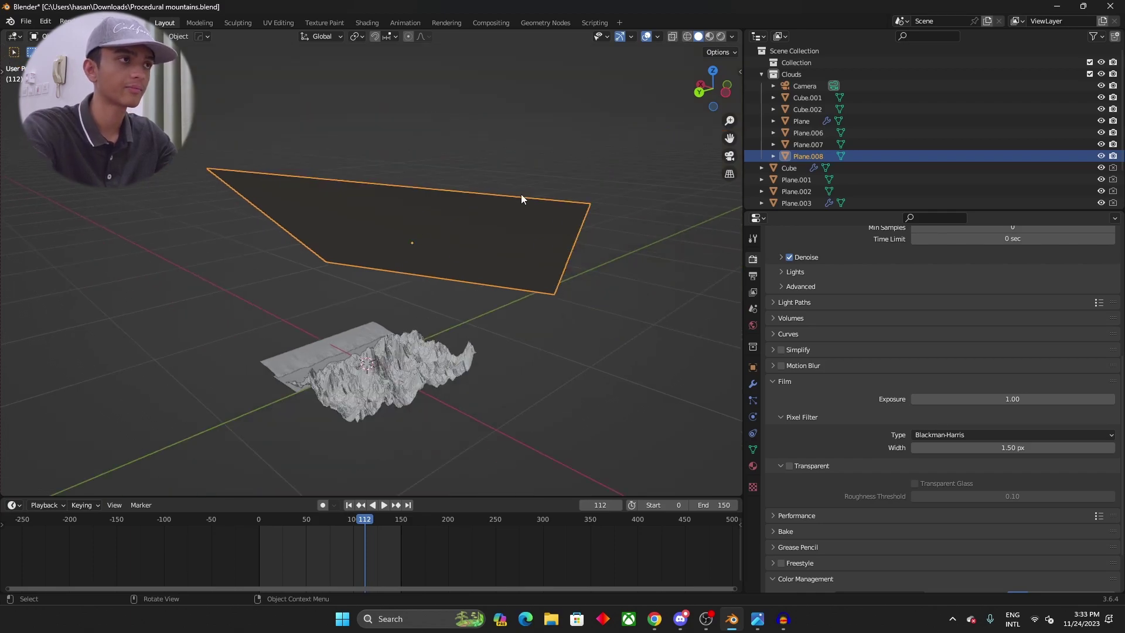
{"action": "middle_click_drag", "start_coordinate": [522, 195], "coordinate": [579, 192]}
{"action": "key", "text": "n"}
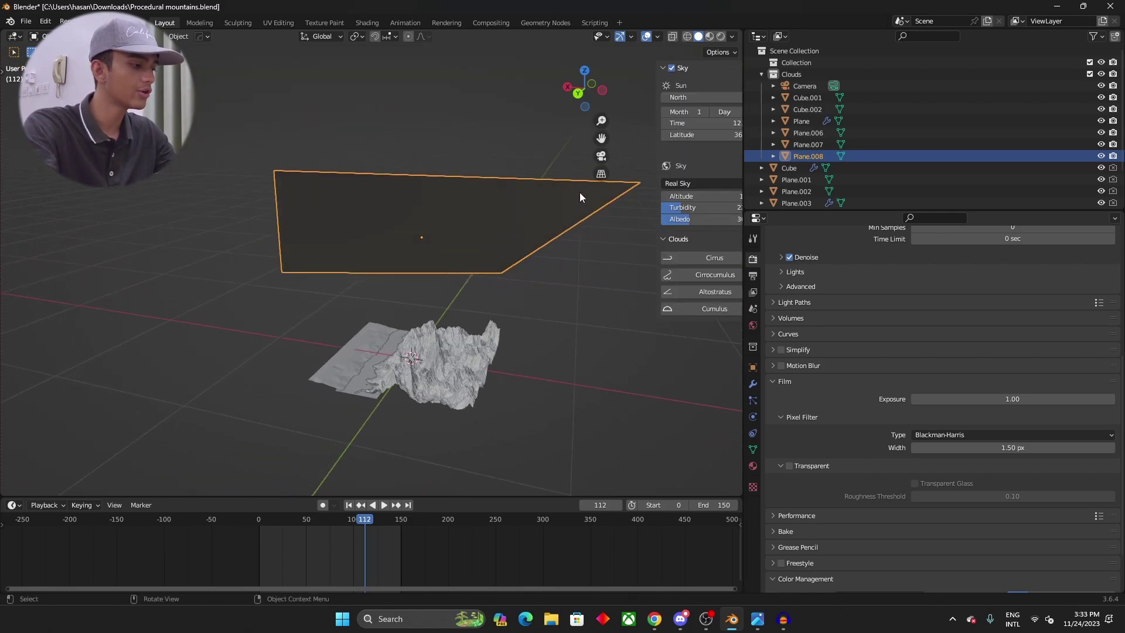
{"action": "key", "text": "n"}
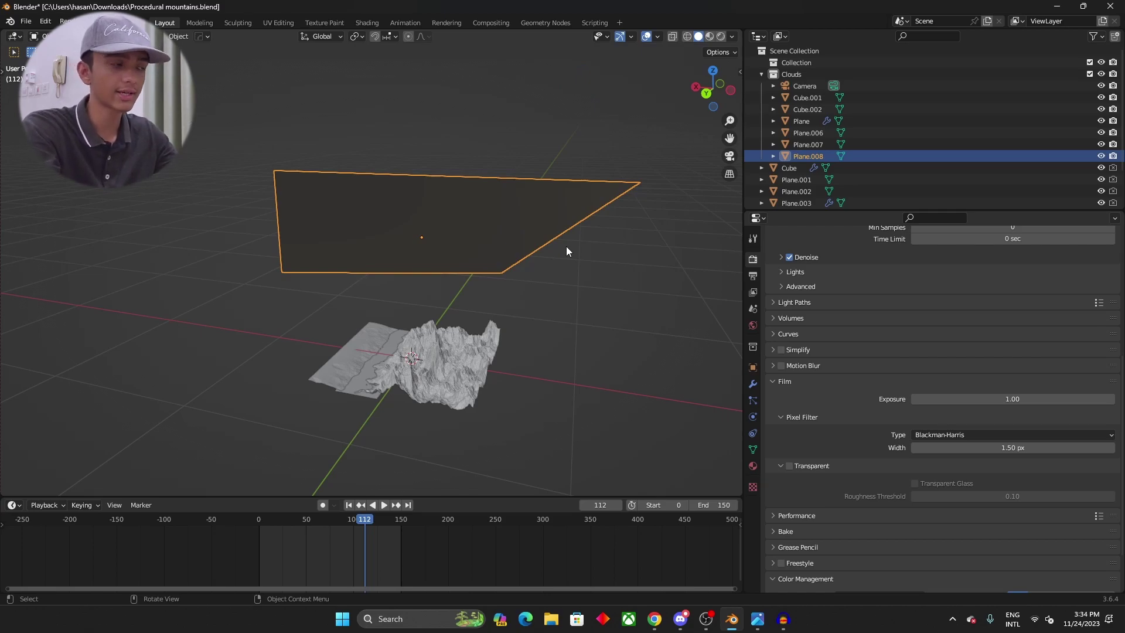
- Replace the render properties with the Shader Editor and view the full material node tree of the large overhead plane
{"action": "middle_click_drag", "start_coordinate": [557, 241], "coordinate": [580, 246]}
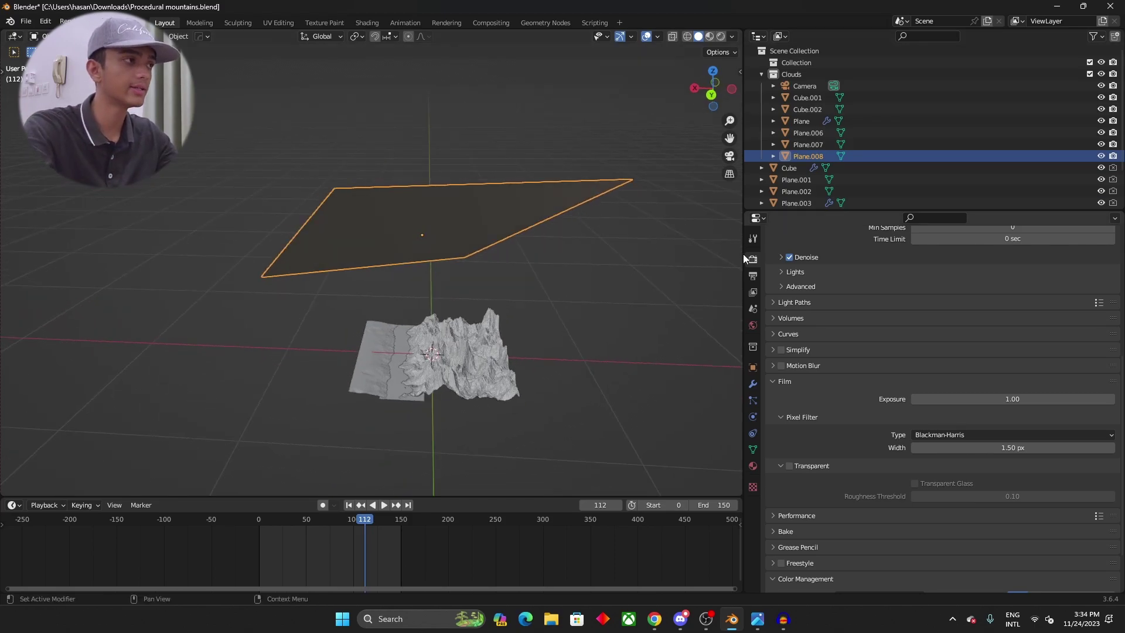
{"action": "left_click", "coordinate": [758, 218]}
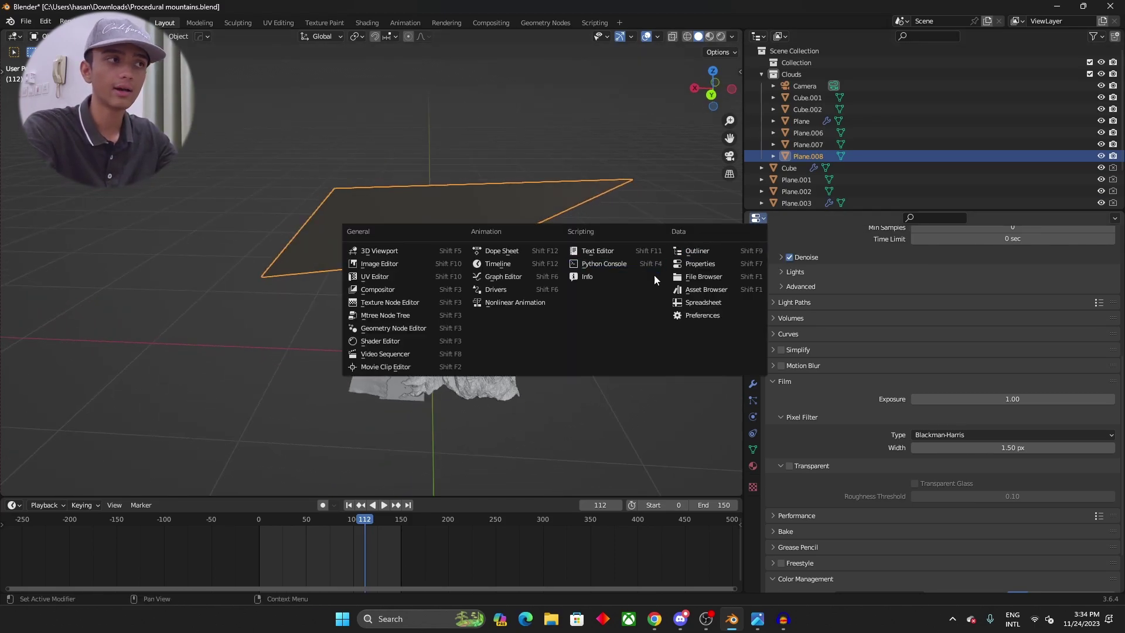
{"action": "left_click", "coordinate": [433, 341]}
{"action": "scroll", "coordinate": [1018, 392], "scroll_direction": "down", "scroll_amount": 6}
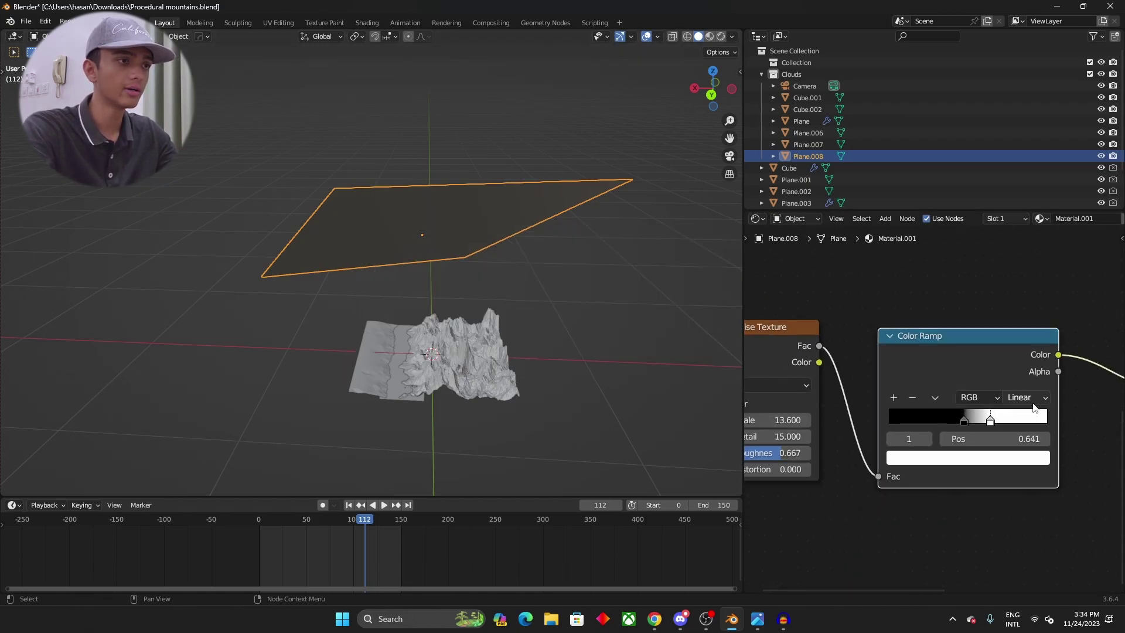
{"action": "scroll", "coordinate": [1017, 382], "scroll_direction": "up", "scroll_amount": 1}
{"action": "middle_click_drag", "start_coordinate": [1013, 373], "coordinate": [966, 394]}
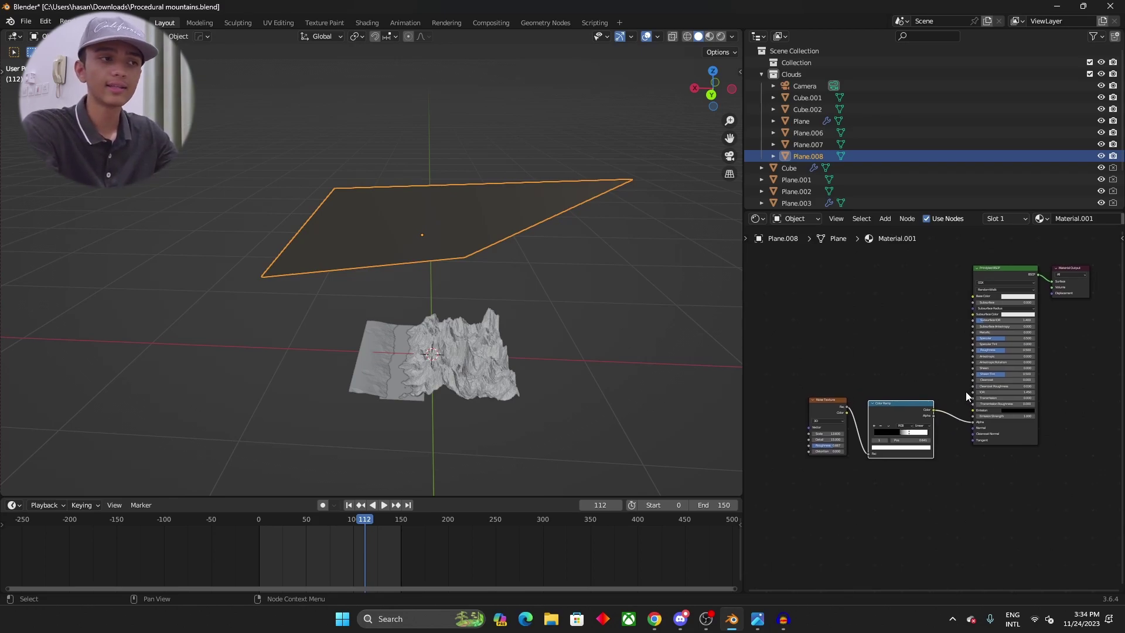
- Switch the viewport to Rendered shading and look at the overhead plane above the mountains from several sides
{"action": "key", "text": "z"}
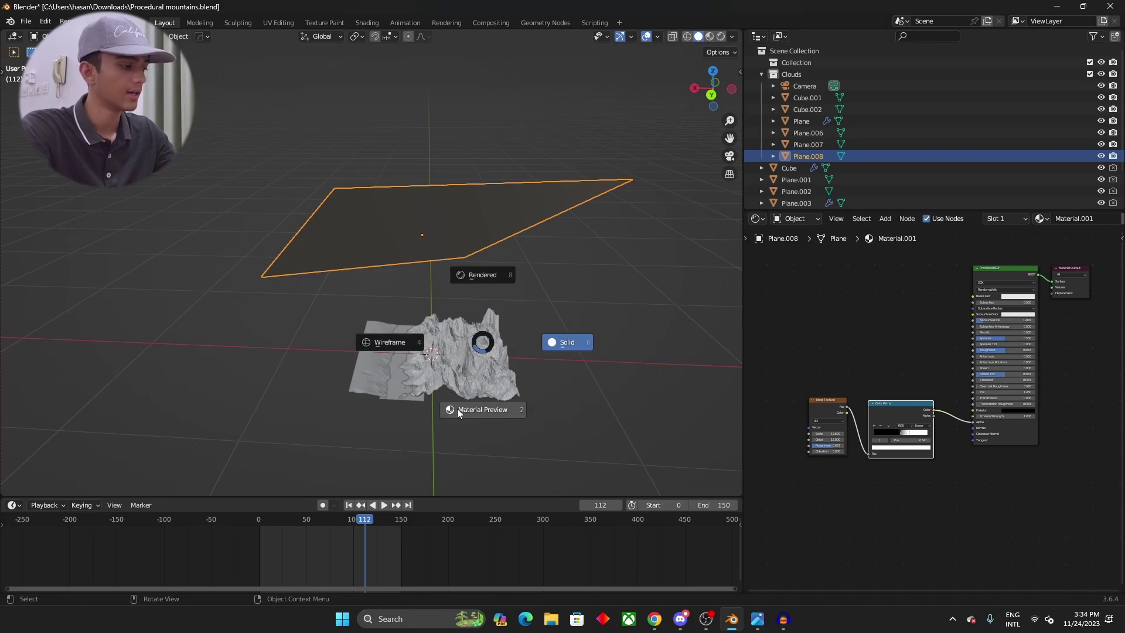
{"action": "left_click", "coordinate": [460, 239]}
{"action": "middle_click_drag", "start_coordinate": [482, 220], "coordinate": [581, 226]}
{"action": "scroll", "coordinate": [477, 213], "scroll_direction": "up", "scroll_amount": 3}
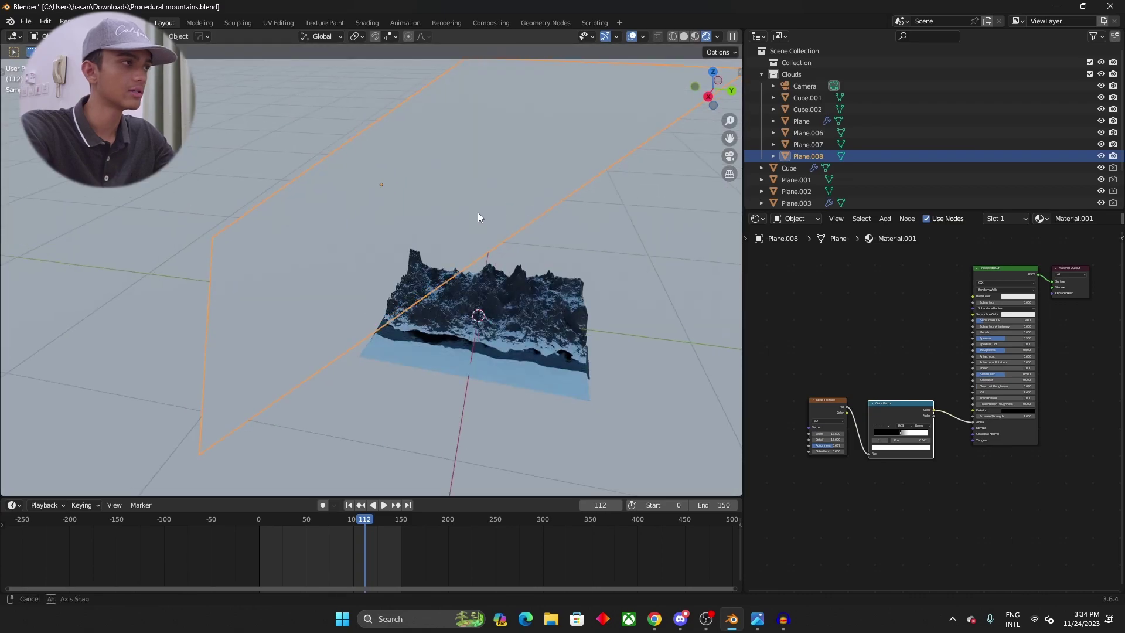
{"action": "middle_click_drag", "start_coordinate": [477, 212], "coordinate": [560, 234]}
- Show the overhead plane's object properties in place of the node graph and check its Visibility settings and cloud pattern
{"action": "left_click", "coordinate": [757, 219]}
{"action": "left_click", "coordinate": [730, 266]}
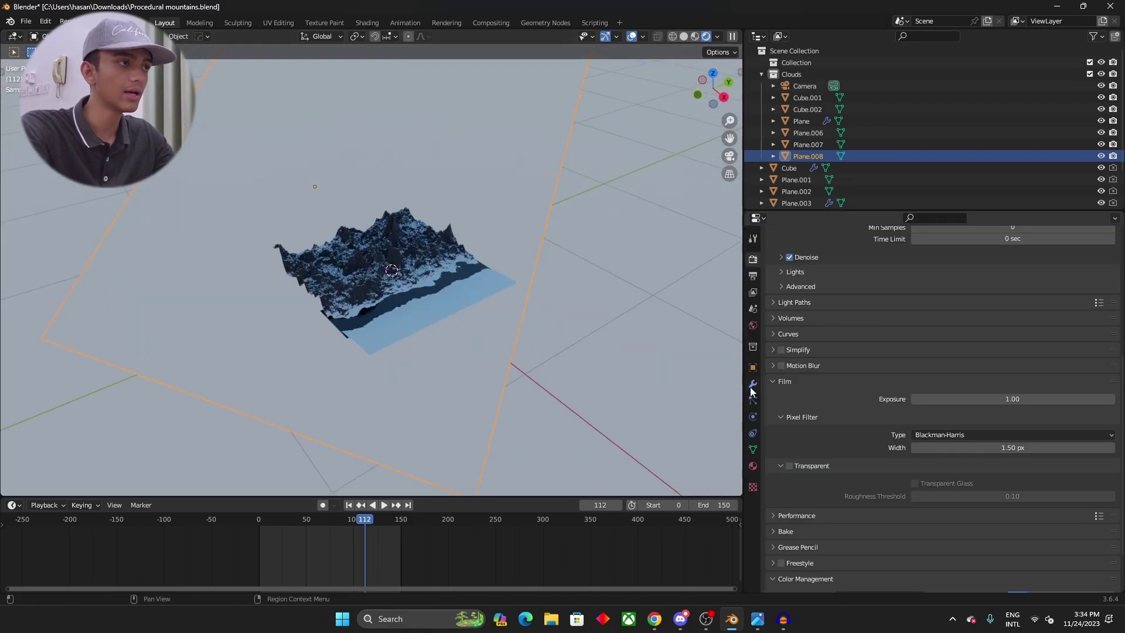
{"action": "left_click", "coordinate": [753, 367]}
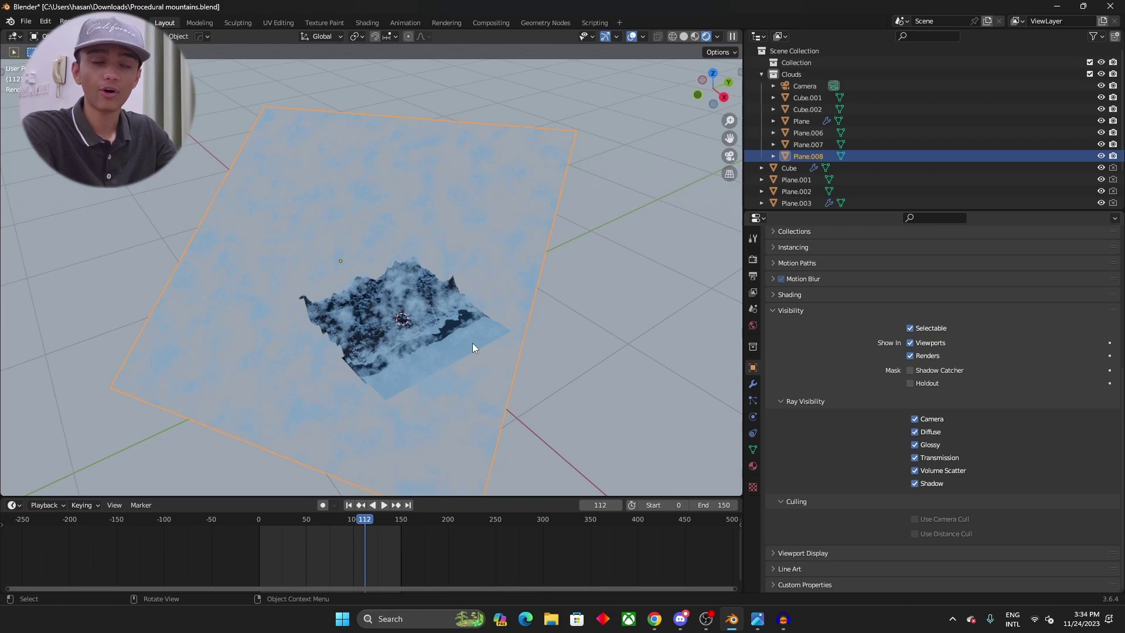
{"action": "scroll", "coordinate": [465, 311], "scroll_direction": "up", "scroll_amount": 2}
{"action": "middle_click_drag", "start_coordinate": [282, 261], "coordinate": [312, 260], "text": "shift"}
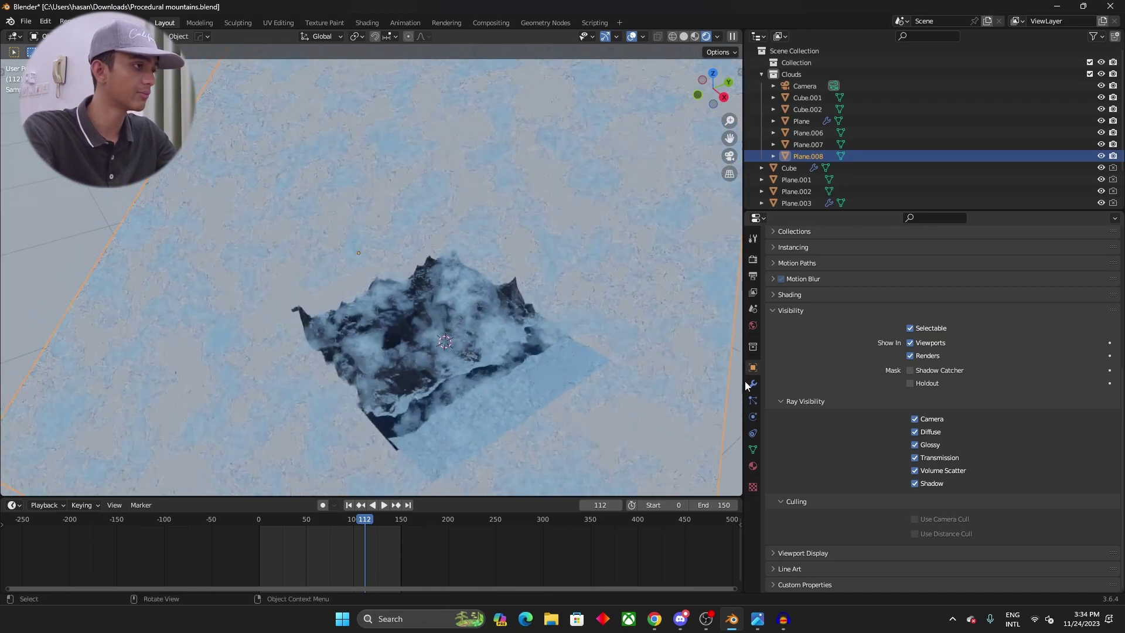
- Bring back the Shader Editor, then hide and unhide the cloud plane to compare its effect over the water
{"action": "left_click", "coordinate": [758, 218]}
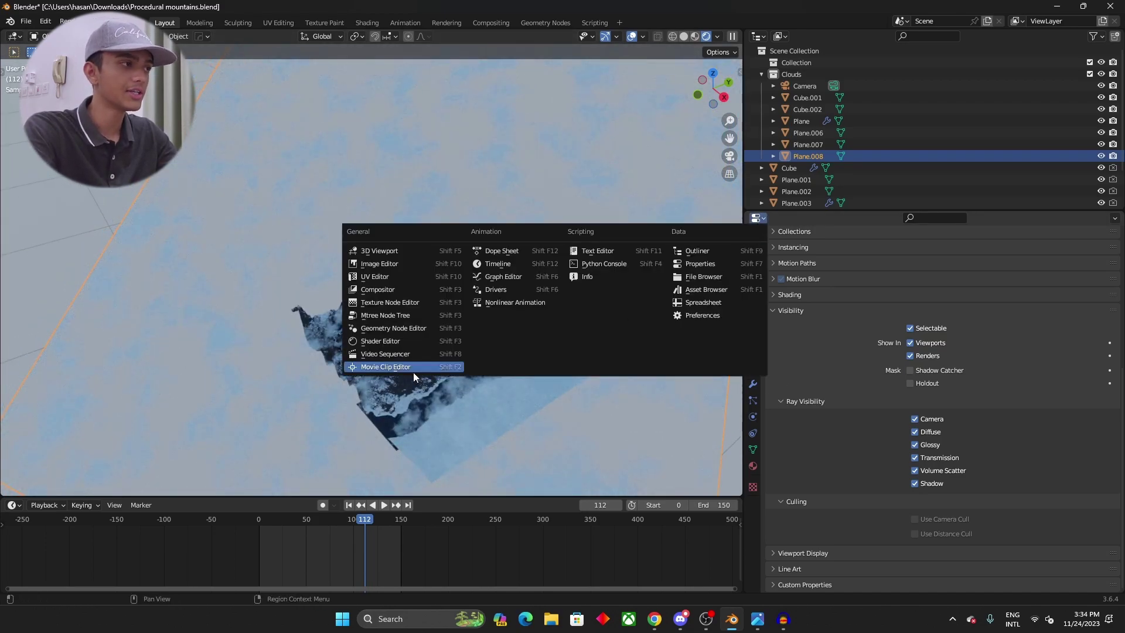
{"action": "left_click", "coordinate": [404, 341]}
{"action": "middle_click_drag", "start_coordinate": [564, 402], "coordinate": [413, 295]}
{"action": "scroll", "coordinate": [307, 287], "scroll_direction": "up", "scroll_amount": 8}
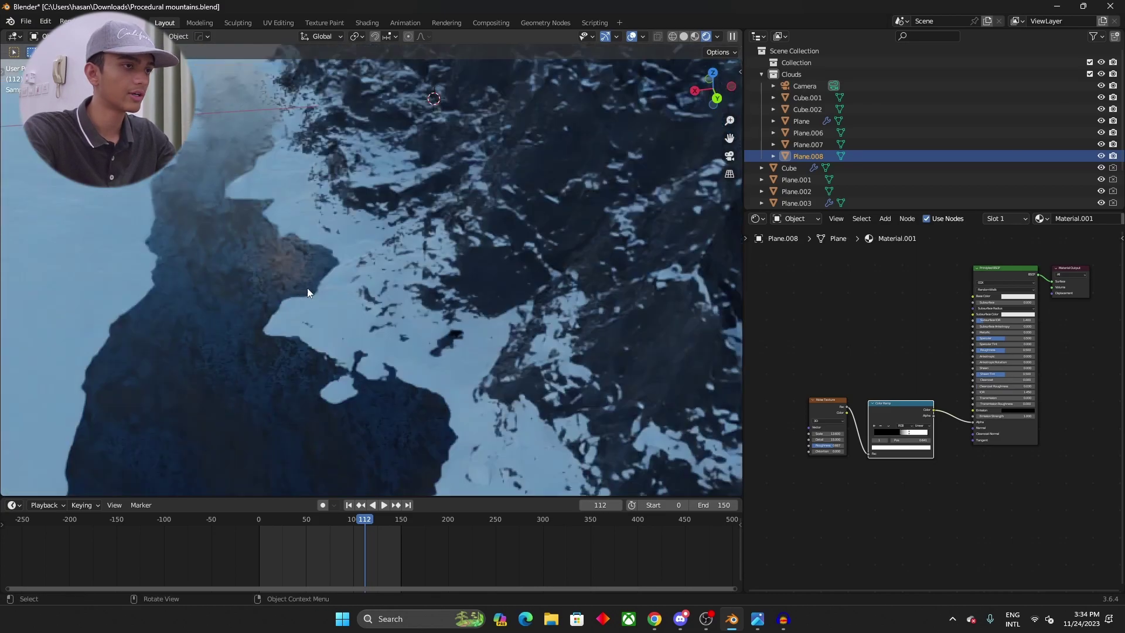
{"action": "key", "text": "h"}
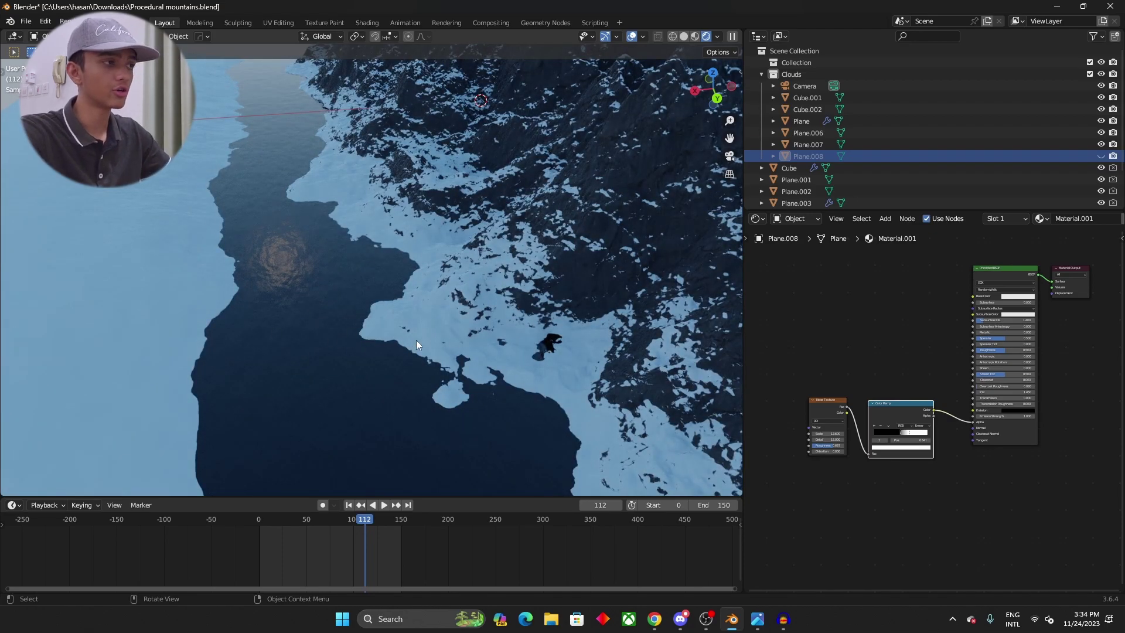
{"action": "key", "text": "alt+h"}
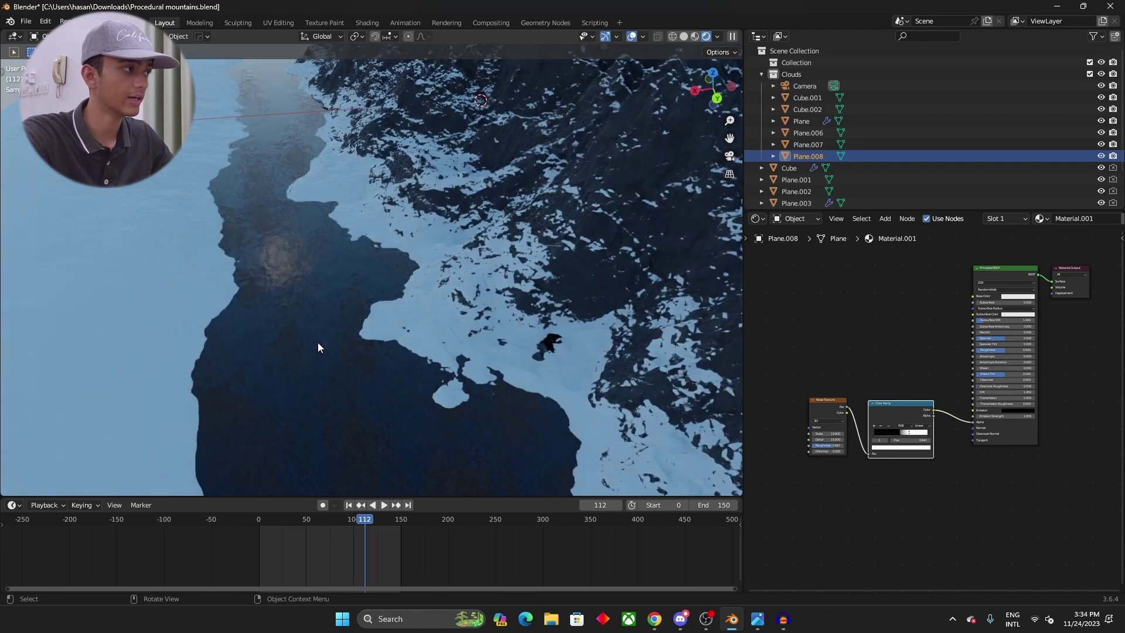
- Space out the Noise Texture and Color Ramp nodes and examine how they feed the Principled BSDF
{"action": "scroll", "coordinate": [880, 402], "scroll_direction": "up", "scroll_amount": 3}
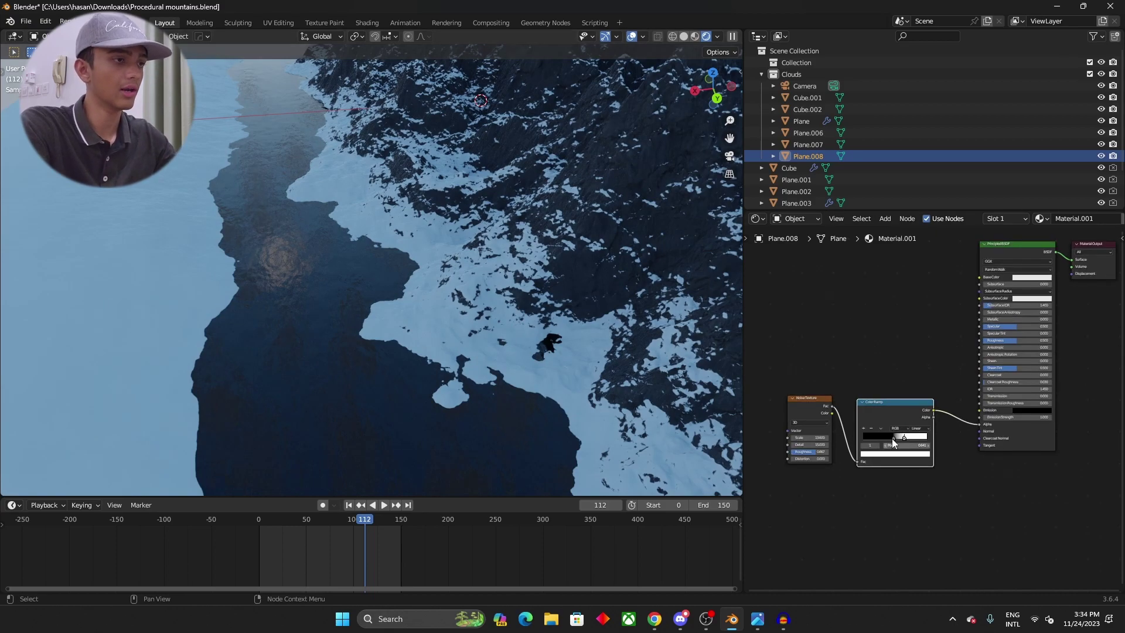
{"action": "middle_click_drag", "start_coordinate": [887, 410], "coordinate": [978, 403]}
{"action": "scroll", "coordinate": [978, 403], "scroll_direction": "up", "scroll_amount": 1}
{"action": "left_click_drag", "start_coordinate": [890, 385], "coordinate": [838, 371]}
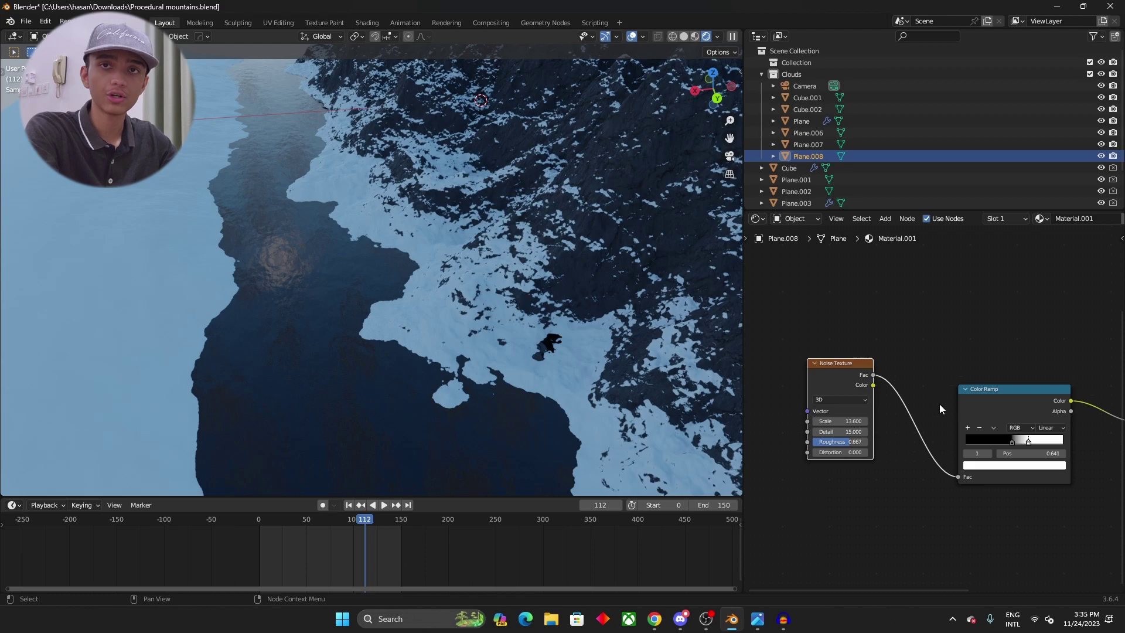
{"action": "scroll", "coordinate": [931, 390], "scroll_direction": "up", "scroll_amount": 4}
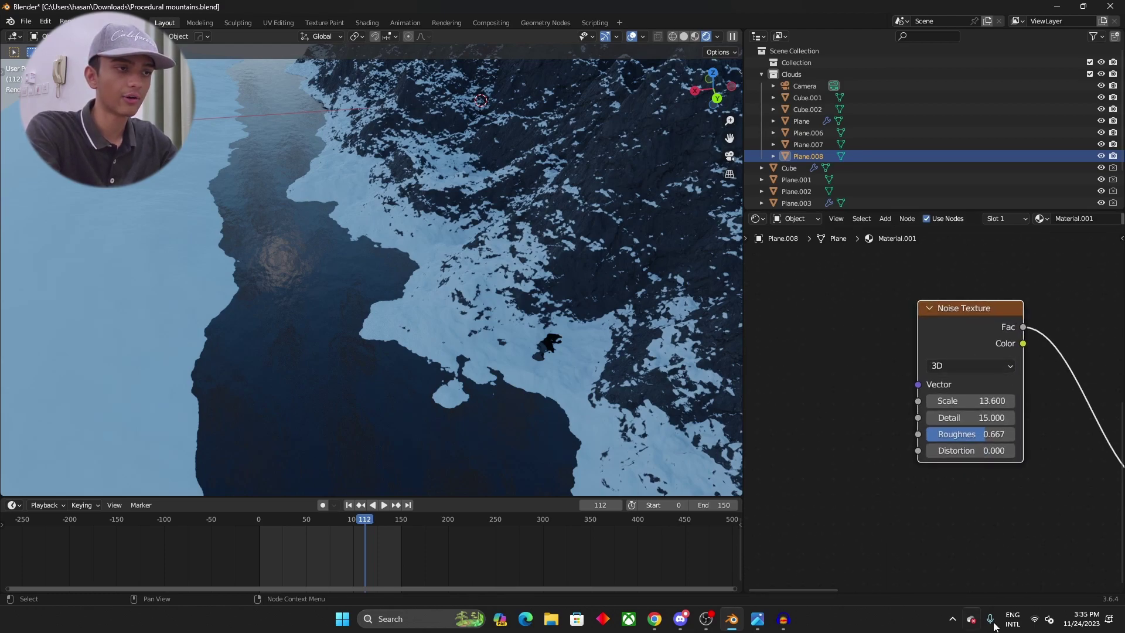
{"action": "scroll", "coordinate": [1088, 500], "scroll_direction": "down", "scroll_amount": 2}
{"action": "middle_click_drag", "start_coordinate": [1088, 501], "coordinate": [937, 523]}
{"action": "left_click_drag", "start_coordinate": [1043, 400], "coordinate": [976, 369]}
{"action": "scroll", "coordinate": [1072, 465], "scroll_direction": "down", "scroll_amount": 5}
{"action": "middle_click_drag", "start_coordinate": [1072, 465], "coordinate": [891, 522]}
{"action": "middle_click_drag", "start_coordinate": [1065, 420], "coordinate": [990, 466]}
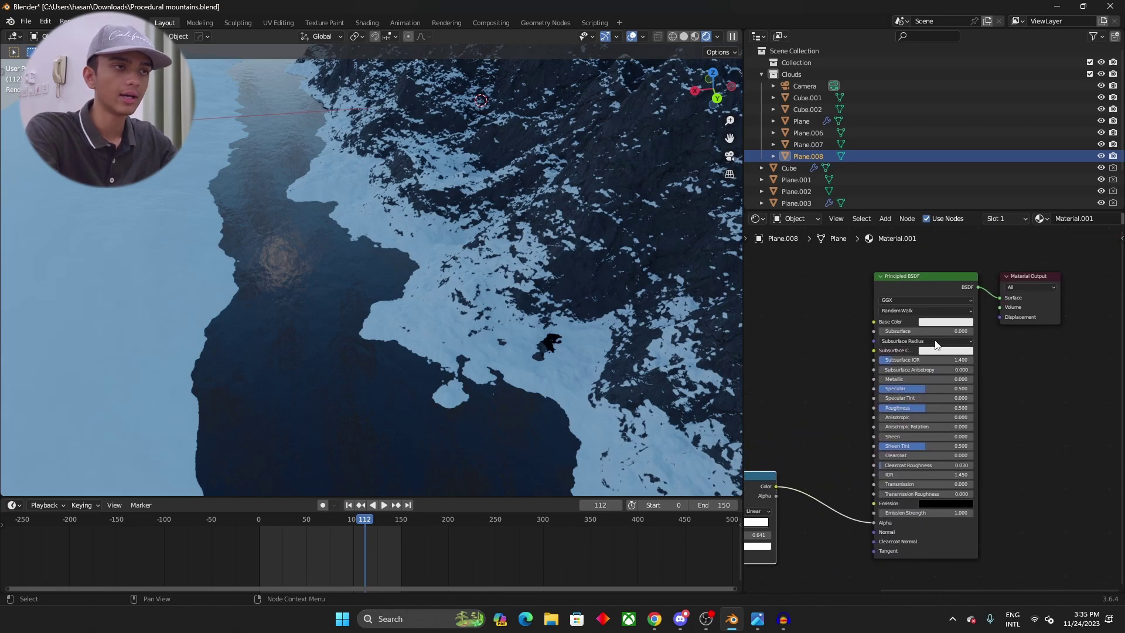
- Examine the settings of the Principled BSDF and its connection to the Material Output
{"action": "middle_click_drag", "start_coordinate": [935, 342], "coordinate": [881, 403]}
{"action": "scroll", "coordinate": [878, 346], "scroll_direction": "up", "scroll_amount": 2}
{"action": "left_click_drag", "start_coordinate": [878, 346], "coordinate": [845, 356]}
{"action": "mouse_move", "coordinate": [1009, 378]}
{"action": "left_mouse_down"}
{"action": "mouse_move", "coordinate": [970, 384]}
{"action": "mouse_move", "coordinate": [993, 387]}
{"action": "left_mouse_up"}
{"action": "scroll", "coordinate": [950, 413], "scroll_direction": "down", "scroll_amount": 4}
- Detach the Color Ramp's Color link from the Principled BSDF's Alpha input and reconnect it there
{"action": "middle_click_drag", "start_coordinate": [781, 538], "coordinate": [957, 375]}
{"action": "scroll", "coordinate": [957, 375], "scroll_direction": "up", "scroll_amount": 3}
{"action": "scroll", "coordinate": [891, 363], "scroll_direction": "up", "scroll_amount": 2}
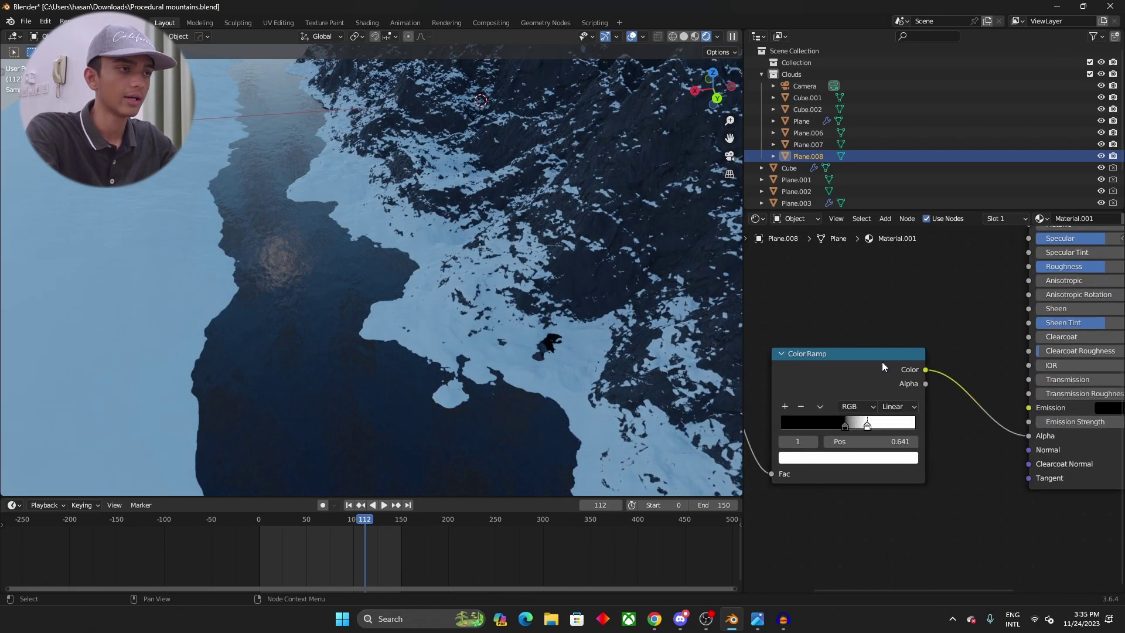
{"action": "left_click_drag", "start_coordinate": [1038, 441], "coordinate": [1044, 440]}
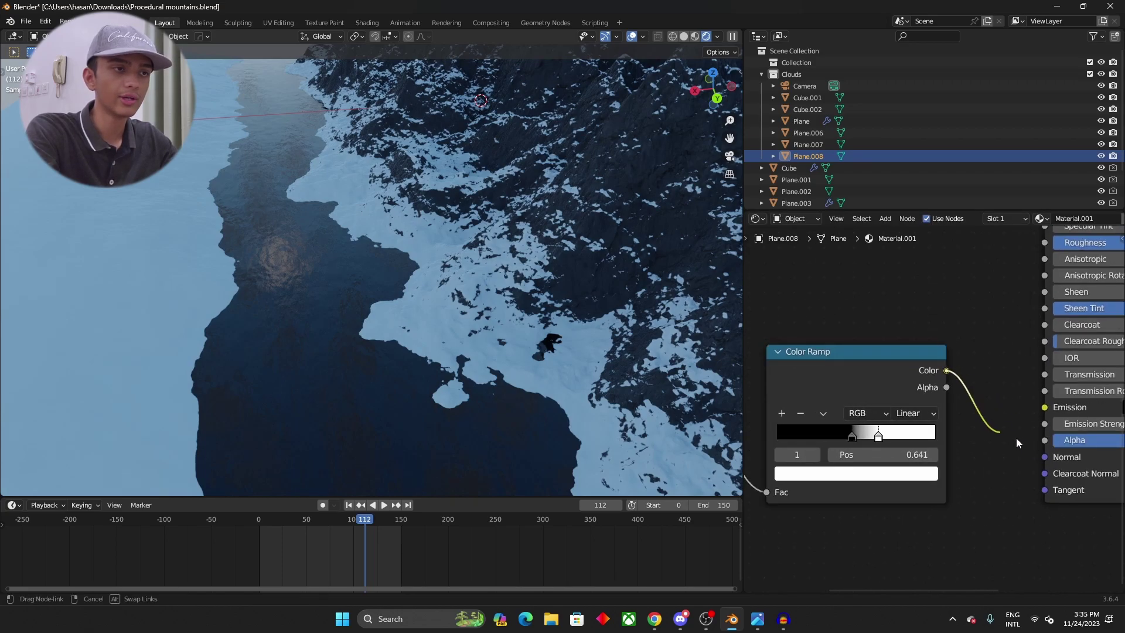
{"action": "scroll", "coordinate": [990, 428], "scroll_direction": "down", "scroll_amount": 1}
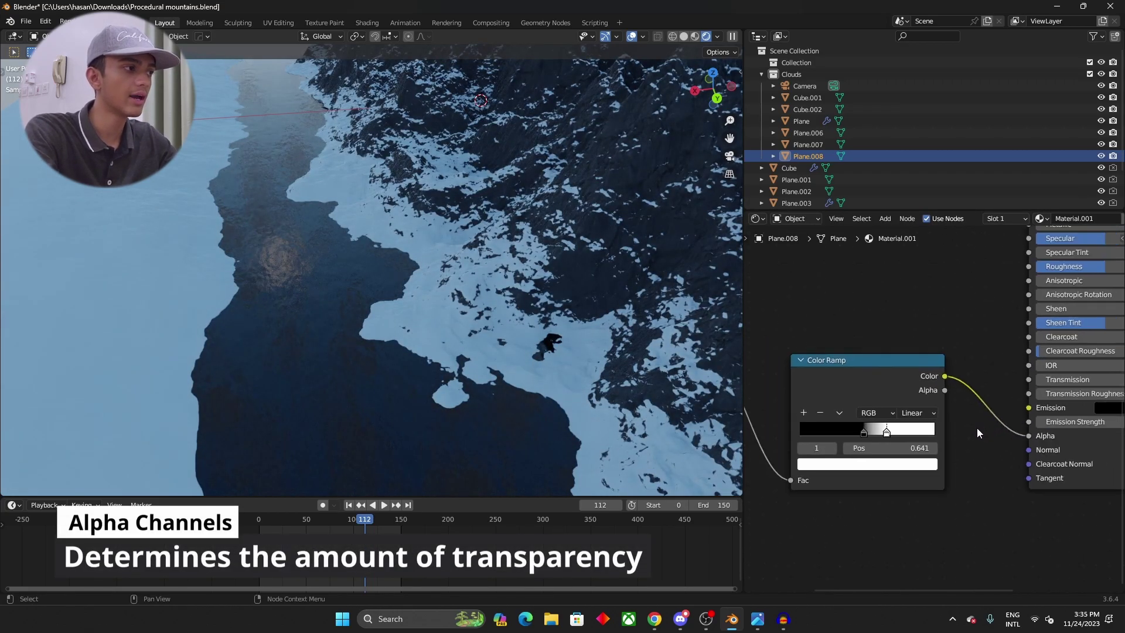
- Try Constant interpolation on the Color Ramp, compare the clouds over the terrain, and restore Linear interpolation
{"action": "scroll", "coordinate": [318, 322], "scroll_direction": "down", "scroll_amount": 6}
{"action": "middle_click_drag", "start_coordinate": [318, 322], "coordinate": [505, 345]}
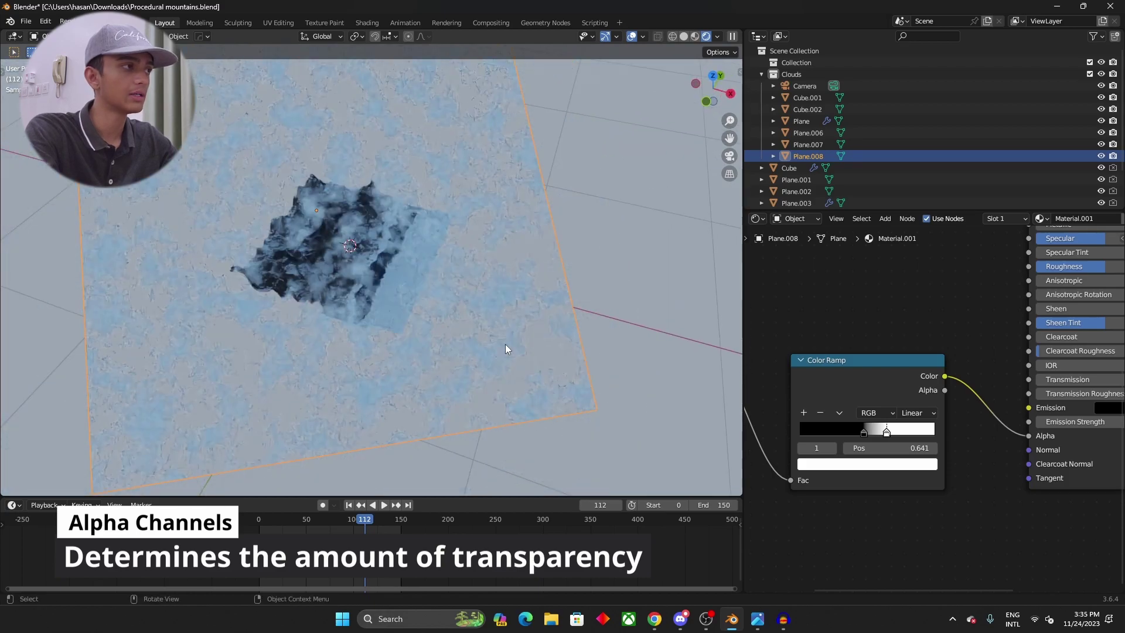
{"action": "scroll", "coordinate": [655, 332], "scroll_direction": "up", "scroll_amount": 2}
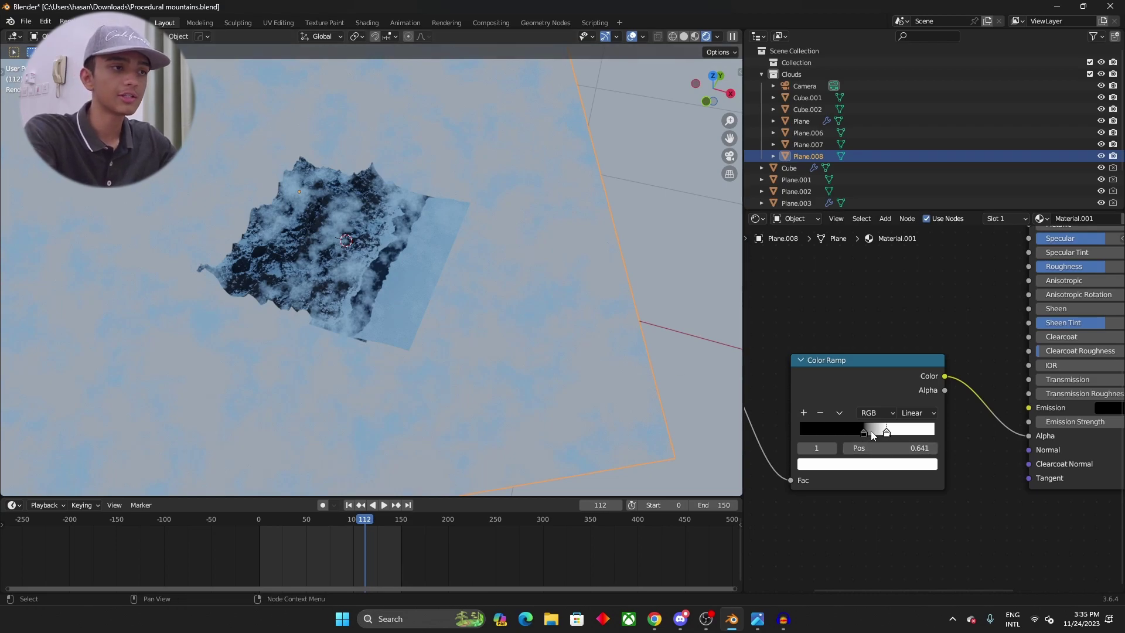
{"action": "left_click", "coordinate": [912, 417]}
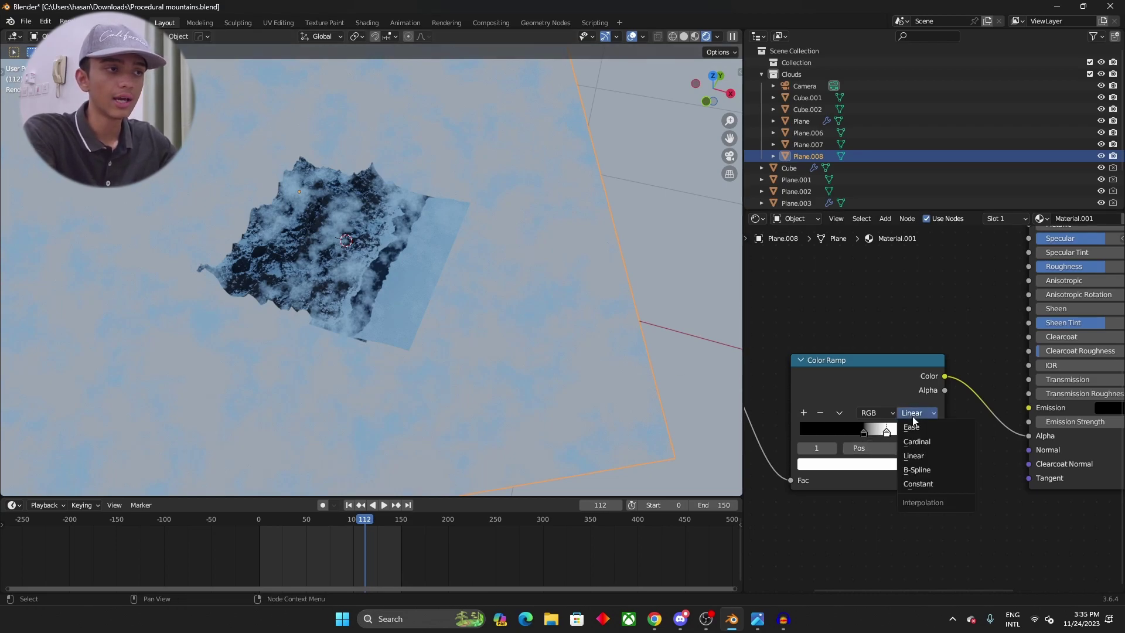
{"action": "left_click", "coordinate": [922, 480]}
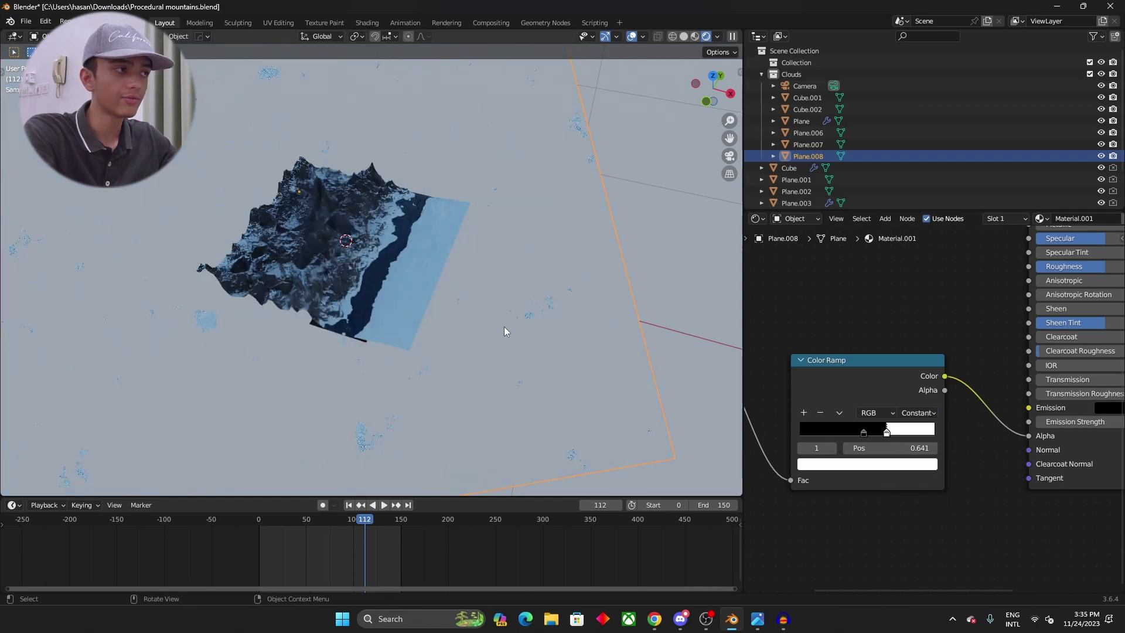
{"action": "middle_click_drag", "start_coordinate": [508, 315], "coordinate": [509, 311]}
{"action": "scroll", "coordinate": [499, 329], "scroll_direction": "up", "scroll_amount": 2}
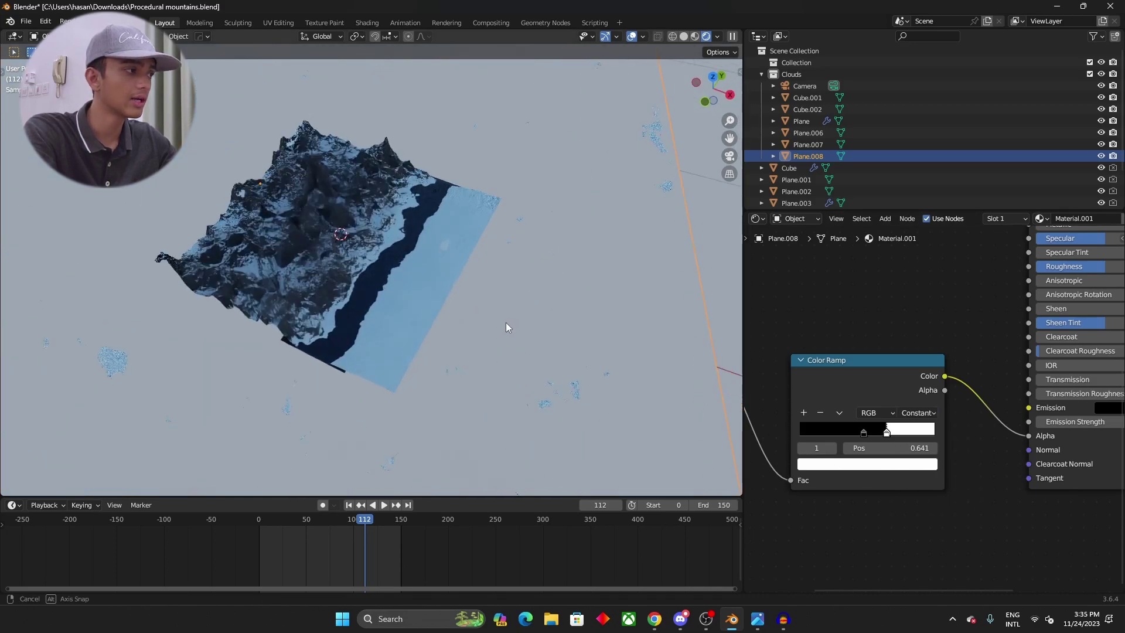
{"action": "left_click", "coordinate": [917, 413]}
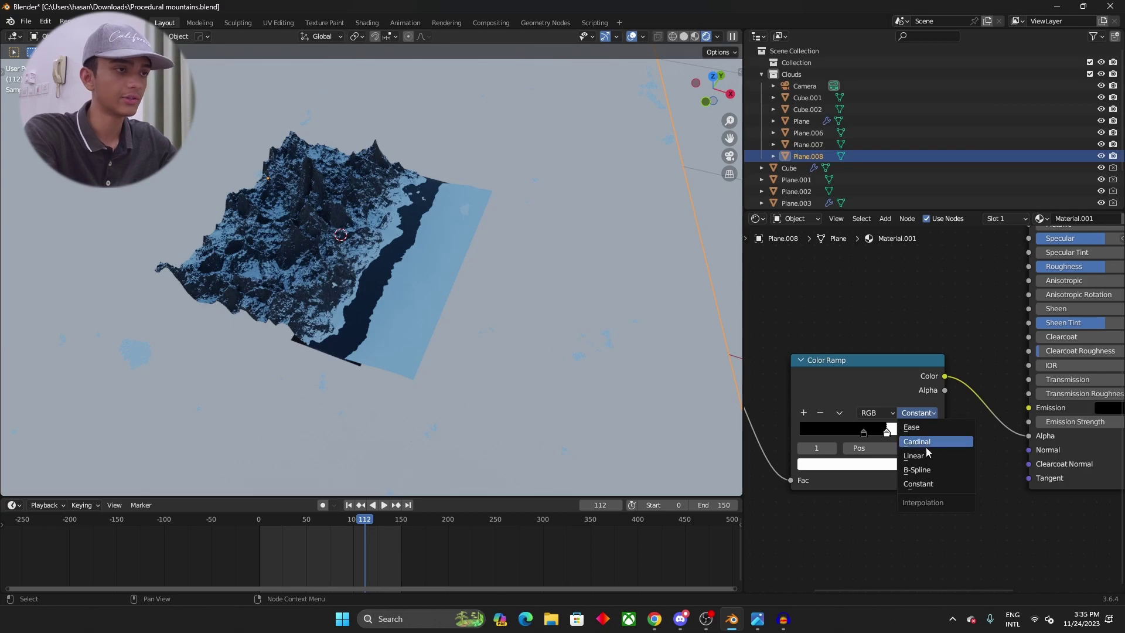
{"action": "mouse_move", "coordinate": [885, 433]}
{"action": "left_mouse_down"}
{"action": "mouse_move", "coordinate": [869, 434]}
{"action": "mouse_move", "coordinate": [886, 433]}
{"action": "left_mouse_up"}
{"action": "left_click", "coordinate": [917, 413]}
{"action": "left_click", "coordinate": [919, 457]}
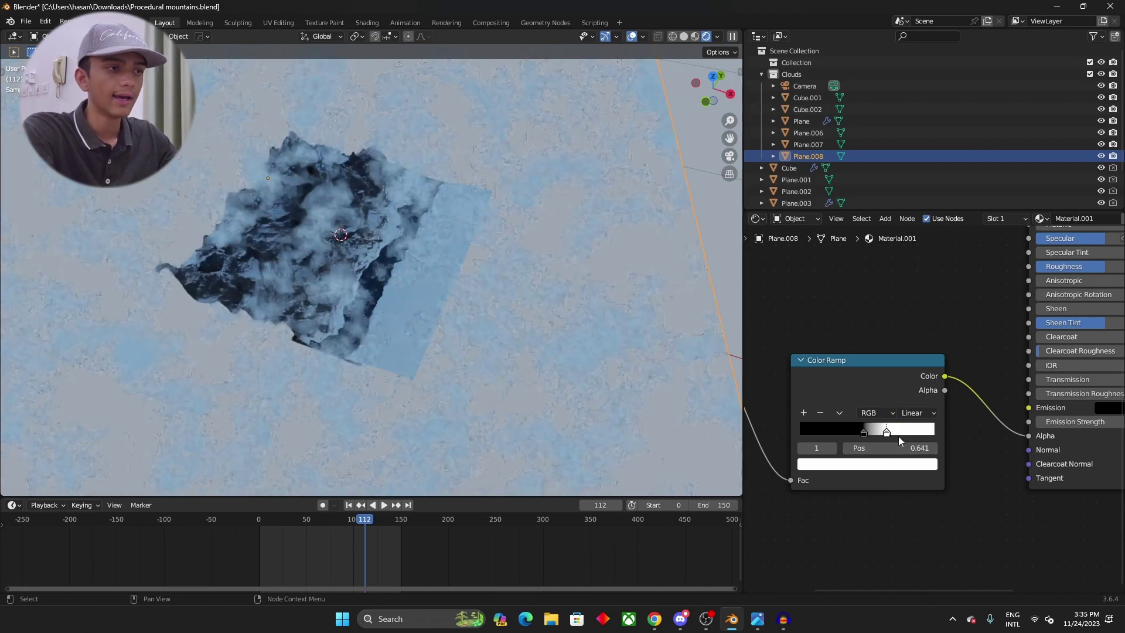
- Switch the viewport to Solid shading and view the mountains from a low side angle
{"action": "mouse_move", "coordinate": [681, 332]}
{"action": "middle_mouse_down"}
{"action": "mouse_move", "coordinate": [395, 273]}
{"action": "mouse_move", "coordinate": [290, 328]}
{"action": "mouse_move", "coordinate": [450, 325]}
{"action": "mouse_move", "coordinate": [414, 273]}
{"action": "mouse_move", "coordinate": [284, 235]}
{"action": "mouse_move", "coordinate": [401, 272]}
{"action": "middle_mouse_up"}
{"action": "scroll", "coordinate": [450, 325], "scroll_direction": "up", "scroll_amount": 3}
{"action": "key", "text": "z"}
{"action": "left_click", "coordinate": [280, 230]}
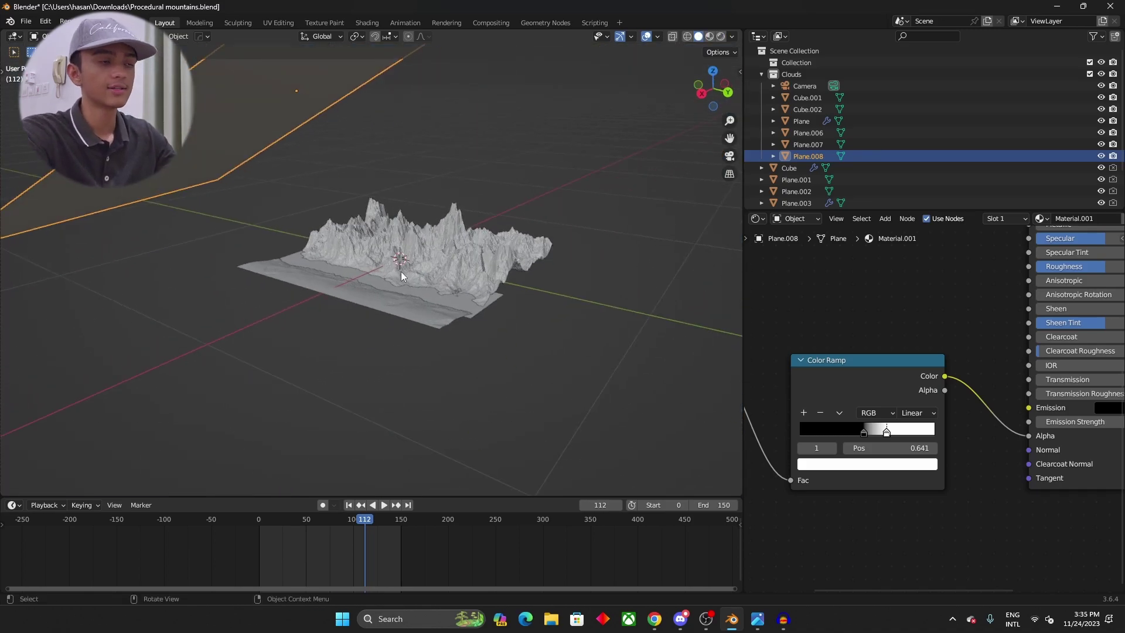
- Look through the scene camera and switch the viewport to Rendered shading
{"action": "key", "text": "KP_0"}
{"action": "key", "text": "z"}
{"action": "left_click", "coordinate": [616, 269]}
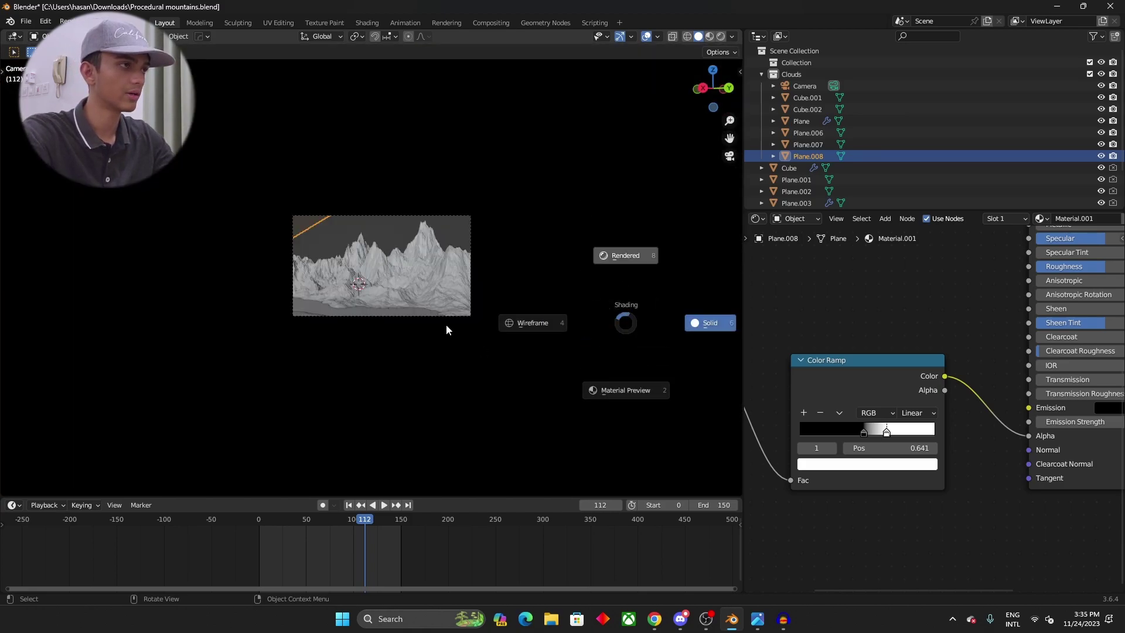
{"action": "key", "text": "z"}
{"action": "key", "text": "8"}
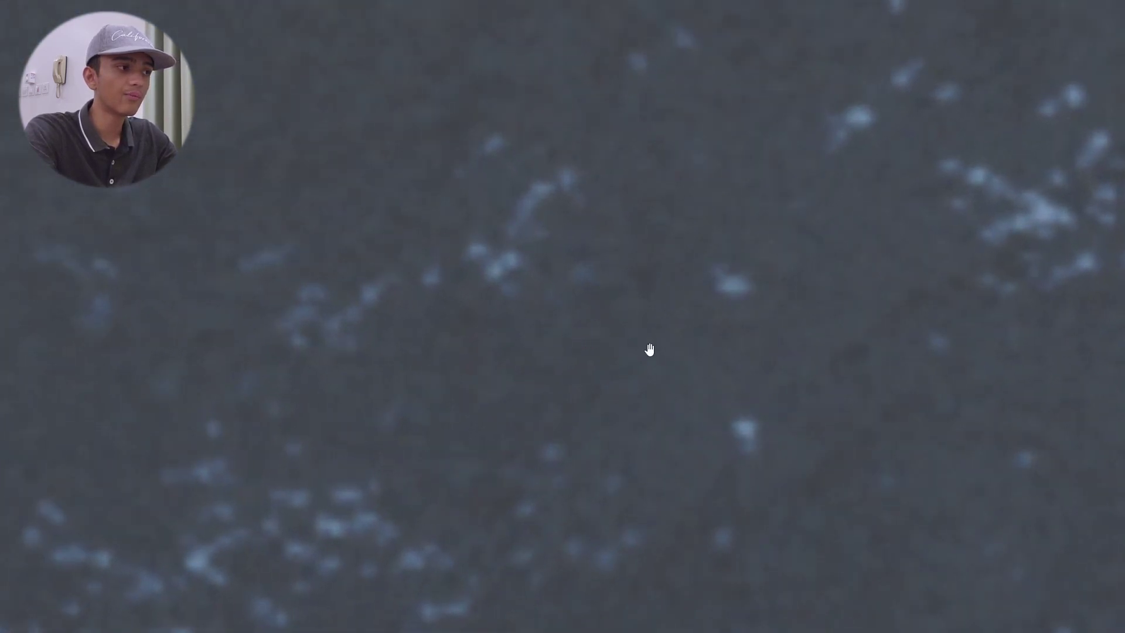
- Examine the rock and snow detail of the full-screen mountain image up close
{"action": "scroll", "coordinate": [617, 405], "scroll_direction": "down", "scroll_amount": 3}
{"action": "left_click_drag", "start_coordinate": [378, 381], "coordinate": [552, 321]}
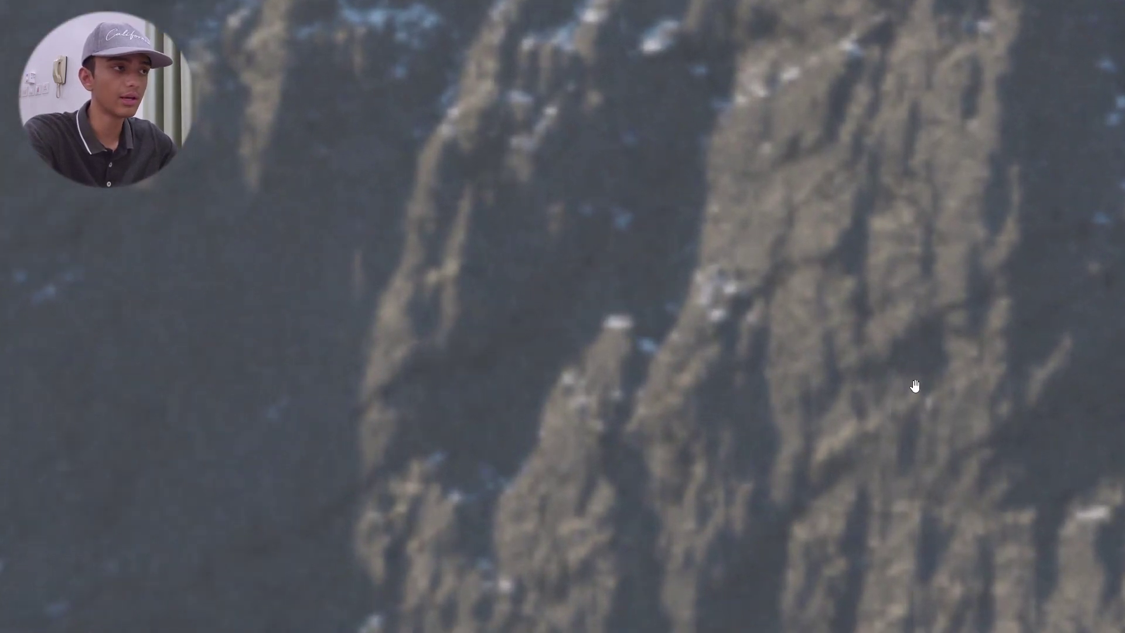
{"action": "left_click_drag", "start_coordinate": [903, 405], "coordinate": [781, 480]}
{"action": "scroll", "coordinate": [779, 435], "scroll_direction": "up", "scroll_amount": 2}
{"action": "scroll", "coordinate": [794, 390], "scroll_direction": "up", "scroll_amount": 1}
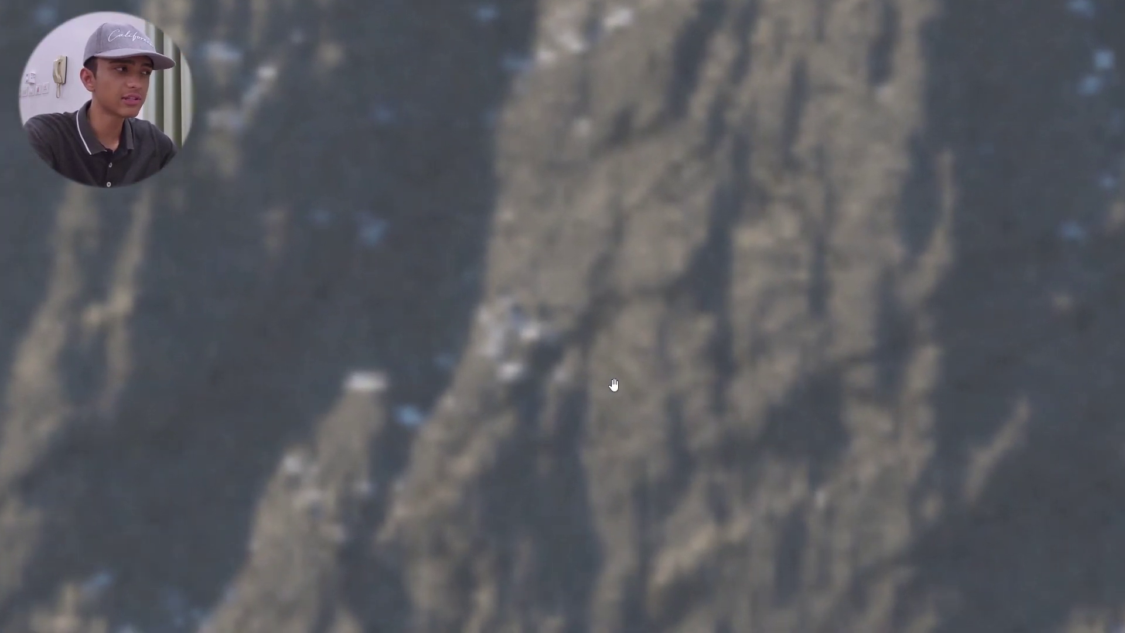
{"action": "left_click_drag", "start_coordinate": [400, 363], "coordinate": [561, 387]}
{"action": "scroll", "coordinate": [512, 419], "scroll_direction": "down", "scroll_amount": 5}
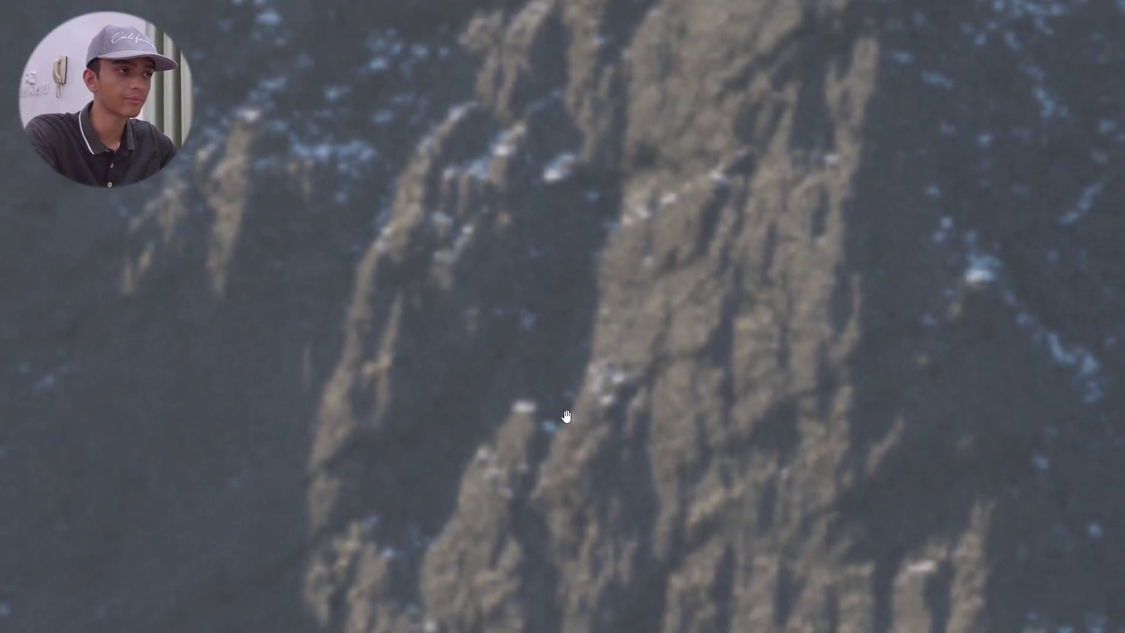